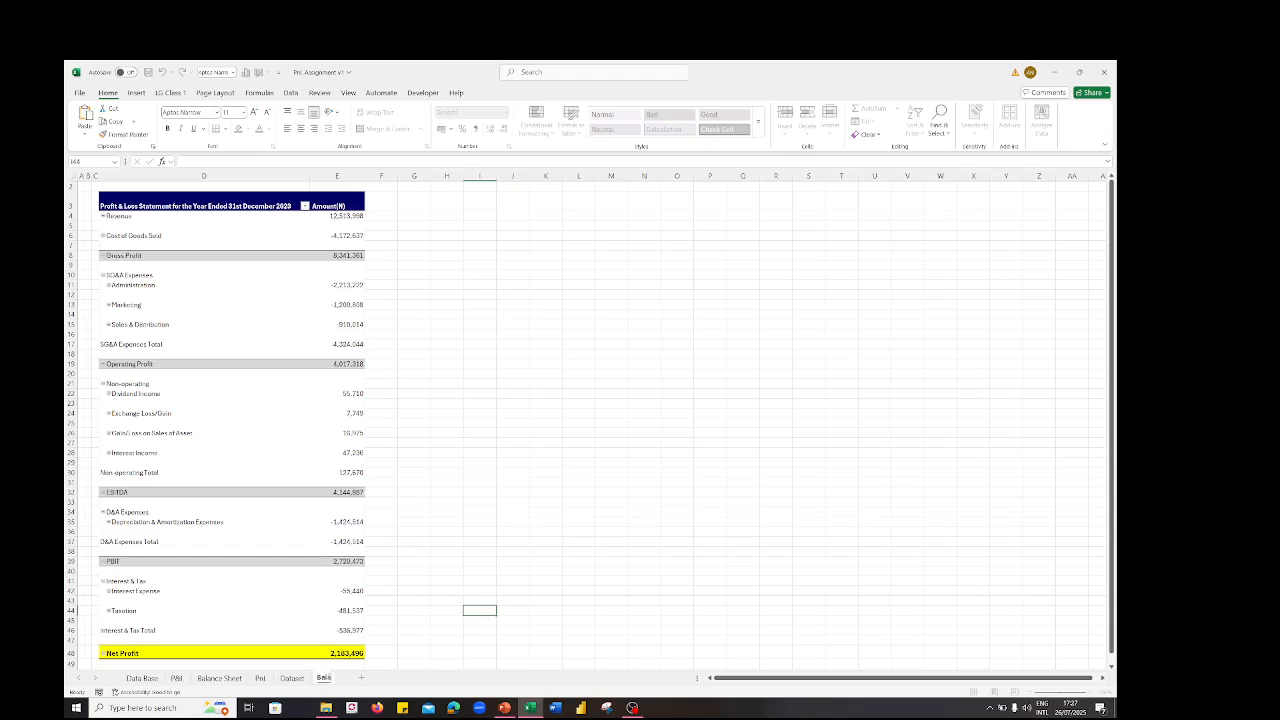
Step: Finish renaming the current worksheet as "Balance Sheet v1"
{"action": "type", "text": "heet"}
{"action": "key", "text": "BackSpace"}
{"action": "key", "text": "BackSpace"}
{"action": "key", "text": "BackSpace"}
{"action": "key", "text": "BackSpace"}
{"action": "key", "text": "BackSpace"}
{"action": "type", "text": "Sheet v1"}
{"action": "left_click", "coordinate": [306, 292]}
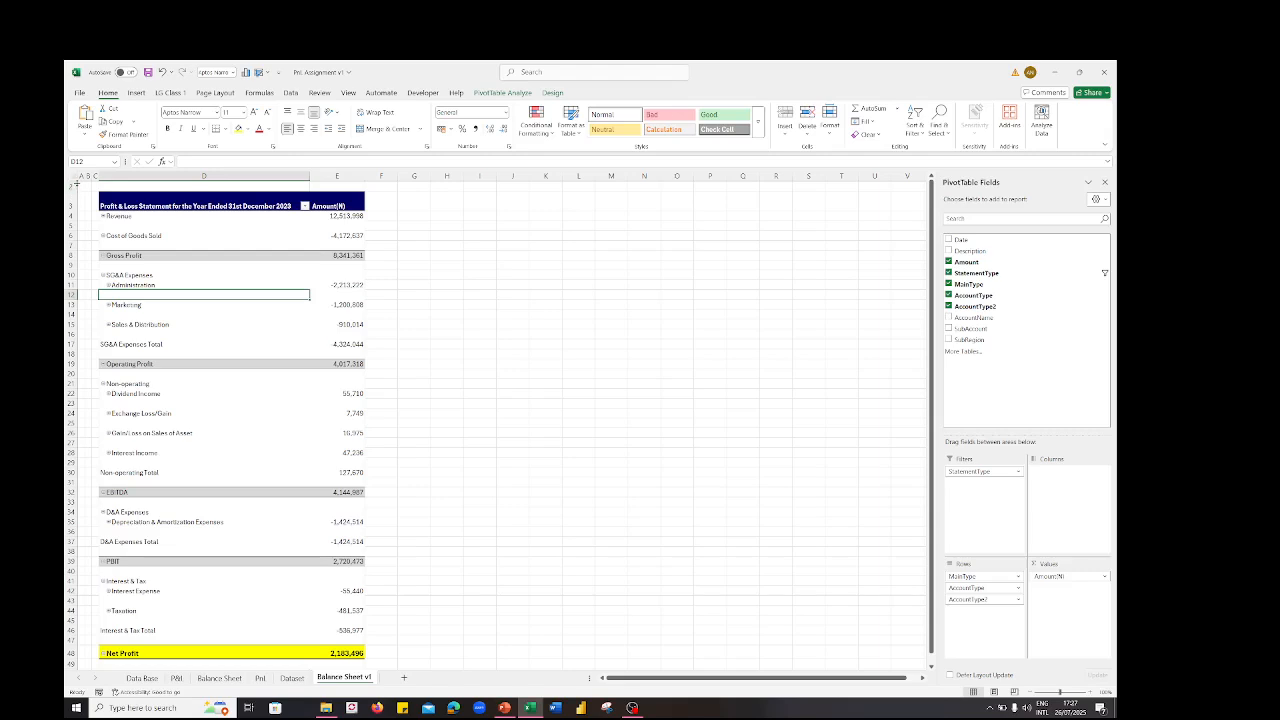
Step: Reveal the hidden StatementType filter row above the pivot table and filter it to Balance Sheet only
{"action": "left_click_drag", "start_coordinate": [76, 183], "coordinate": [75, 196]}
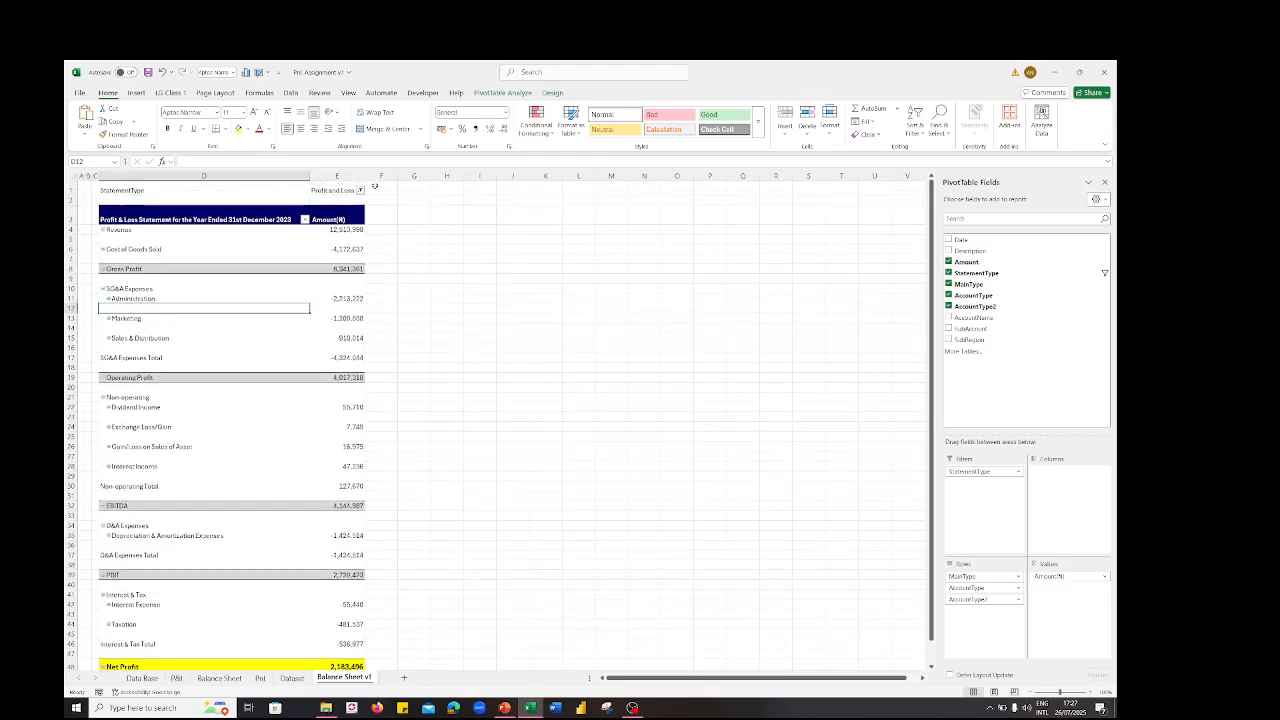
{"action": "left_click", "coordinate": [360, 191]}
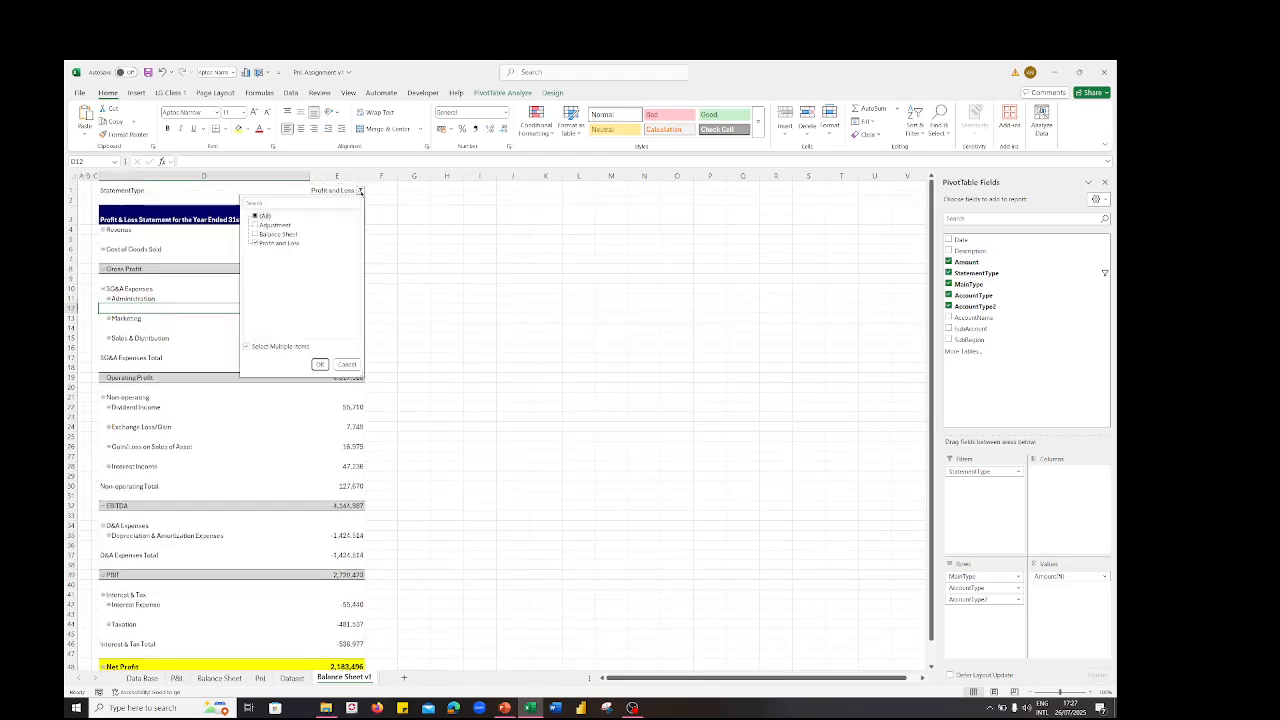
{"action": "left_click", "coordinate": [255, 216]}
{"action": "left_click", "coordinate": [256, 234]}
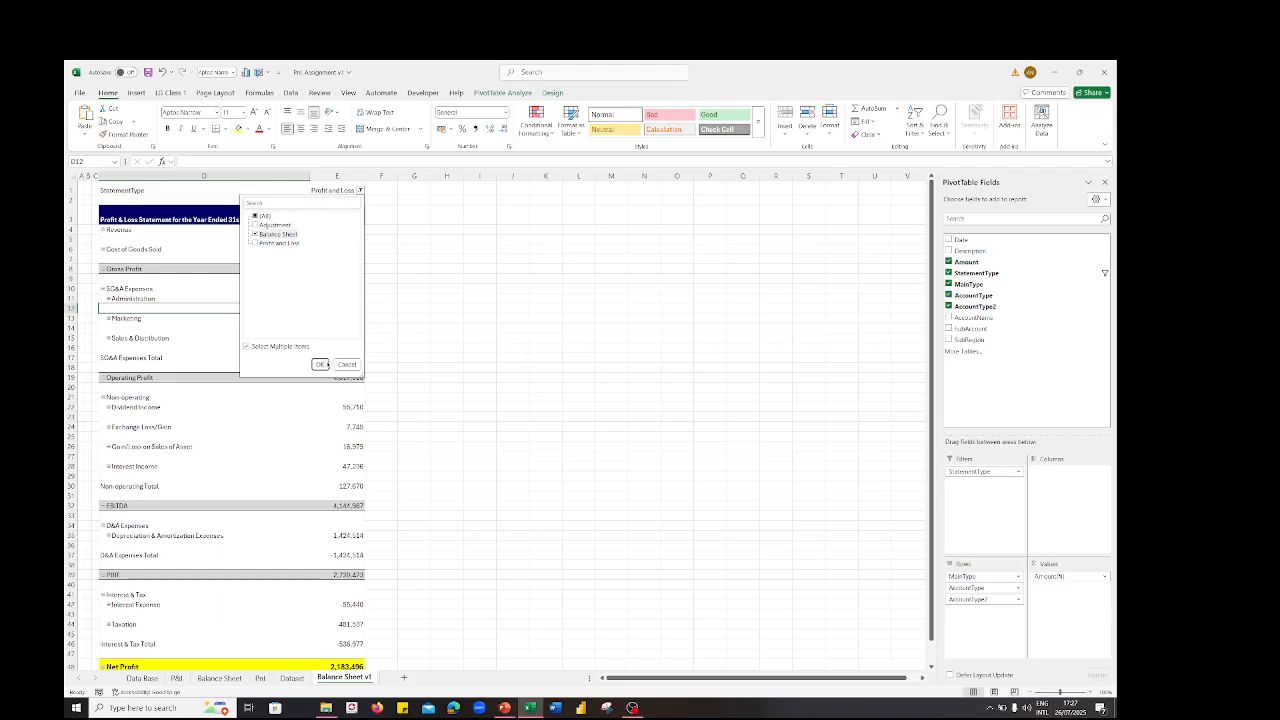
{"action": "left_click", "coordinate": [321, 363]}
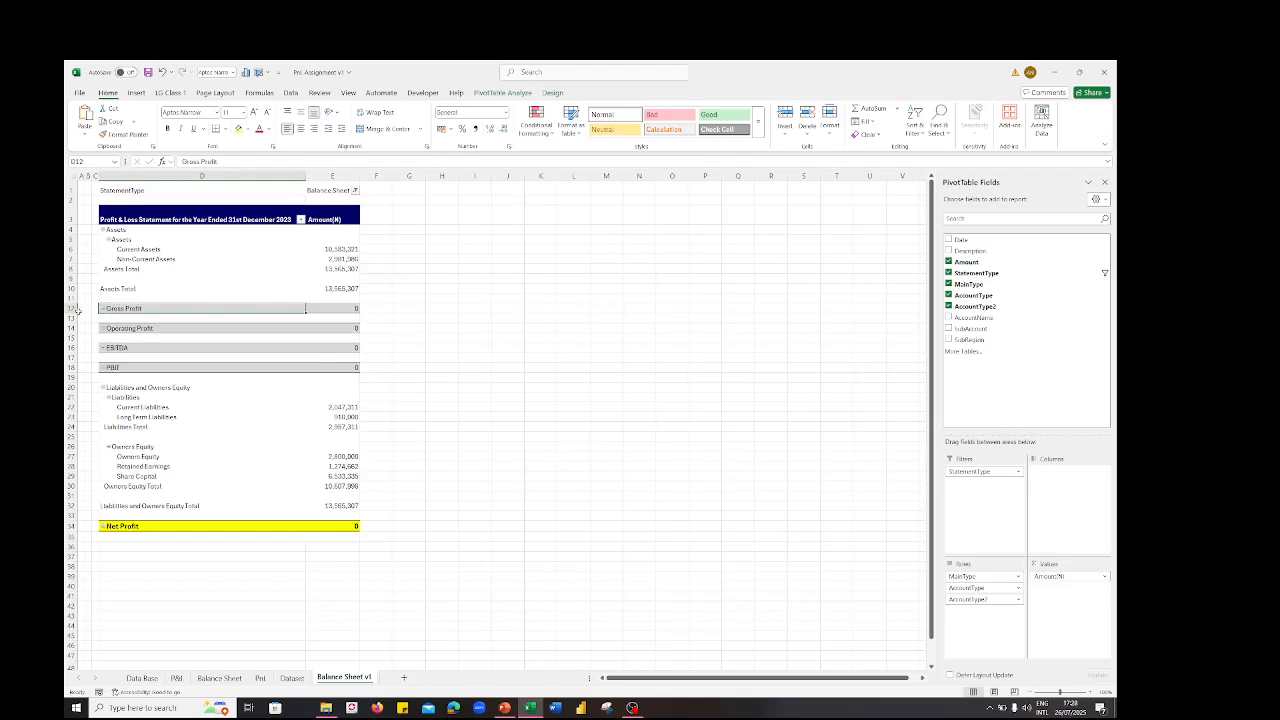
Step: Hide rows 12 to 18, covering the Gross Profit, Operating Profit, EBITDA and PBT lines
{"action": "left_click_drag", "start_coordinate": [72, 308], "coordinate": [70, 360]}
{"action": "left_click", "coordinate": [70, 367]}
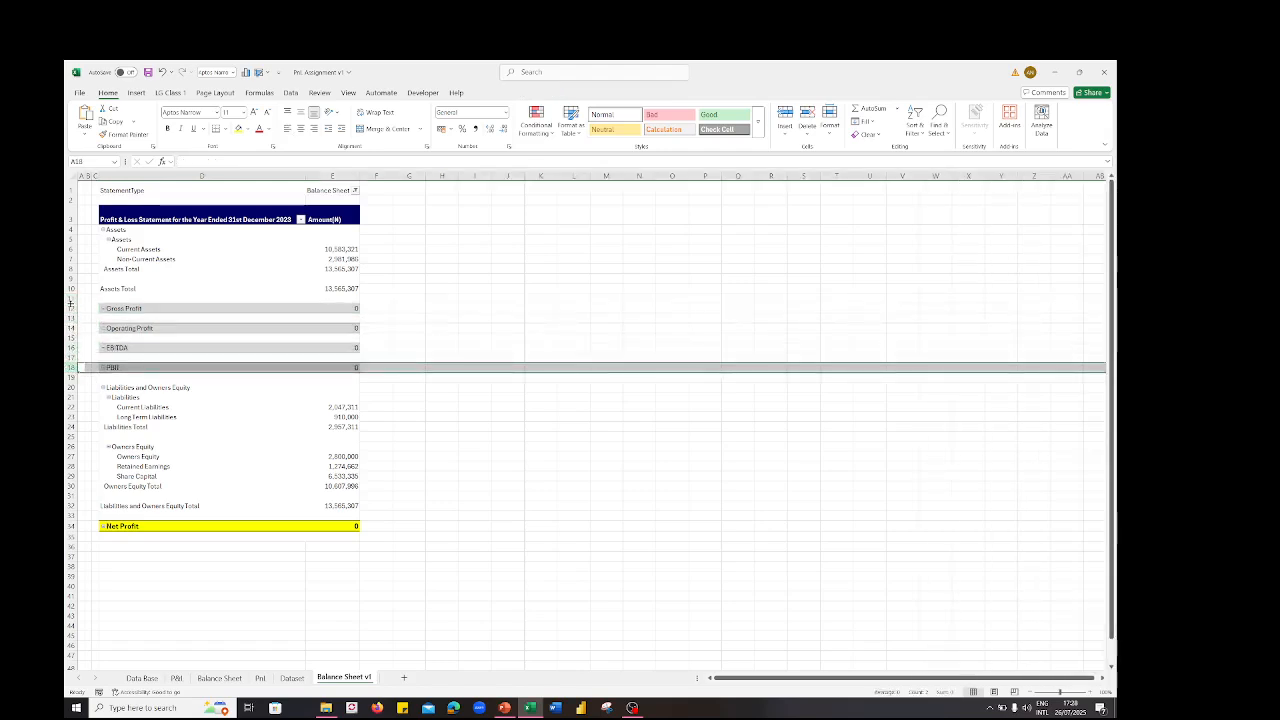
{"action": "left_click_drag", "start_coordinate": [70, 308], "coordinate": [68, 369]}
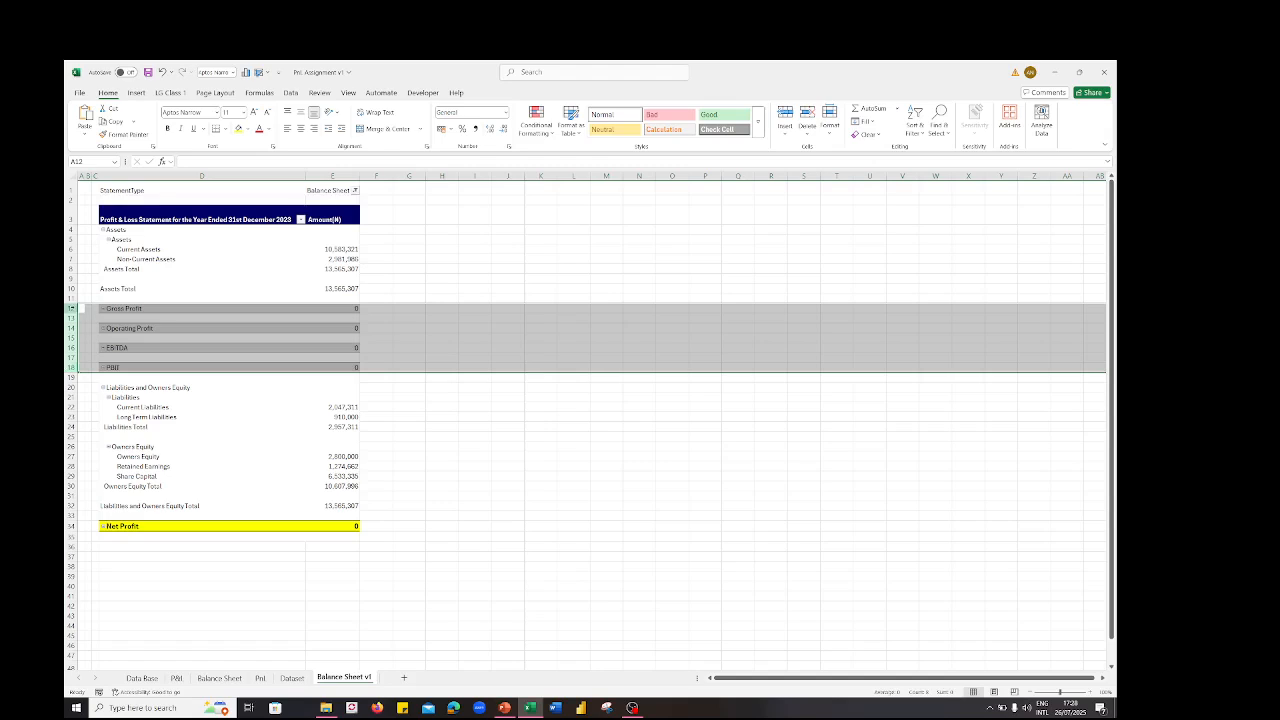
{"action": "right_click", "coordinate": [71, 309]}
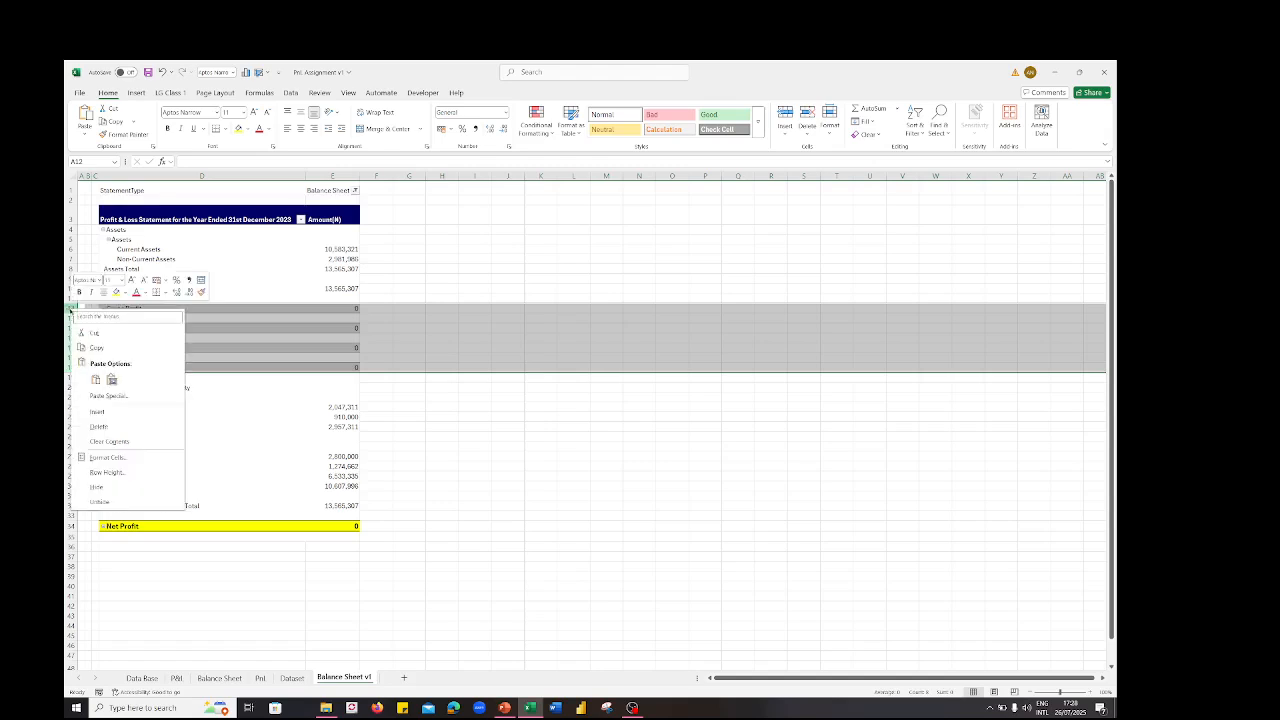
{"action": "left_click", "coordinate": [97, 487]}
{"action": "left_click", "coordinate": [462, 388]}
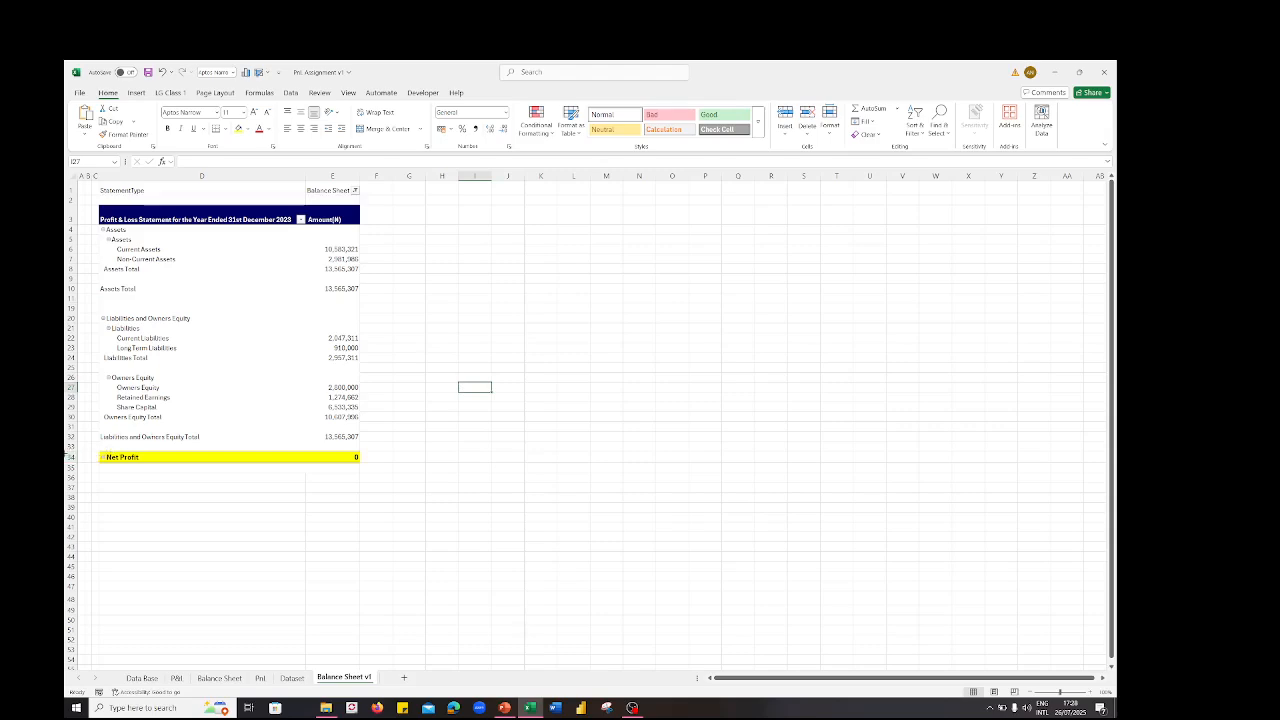
Step: Hide the Net Profit row below the Liabilities and Owners Equity Total
{"action": "left_click", "coordinate": [70, 456]}
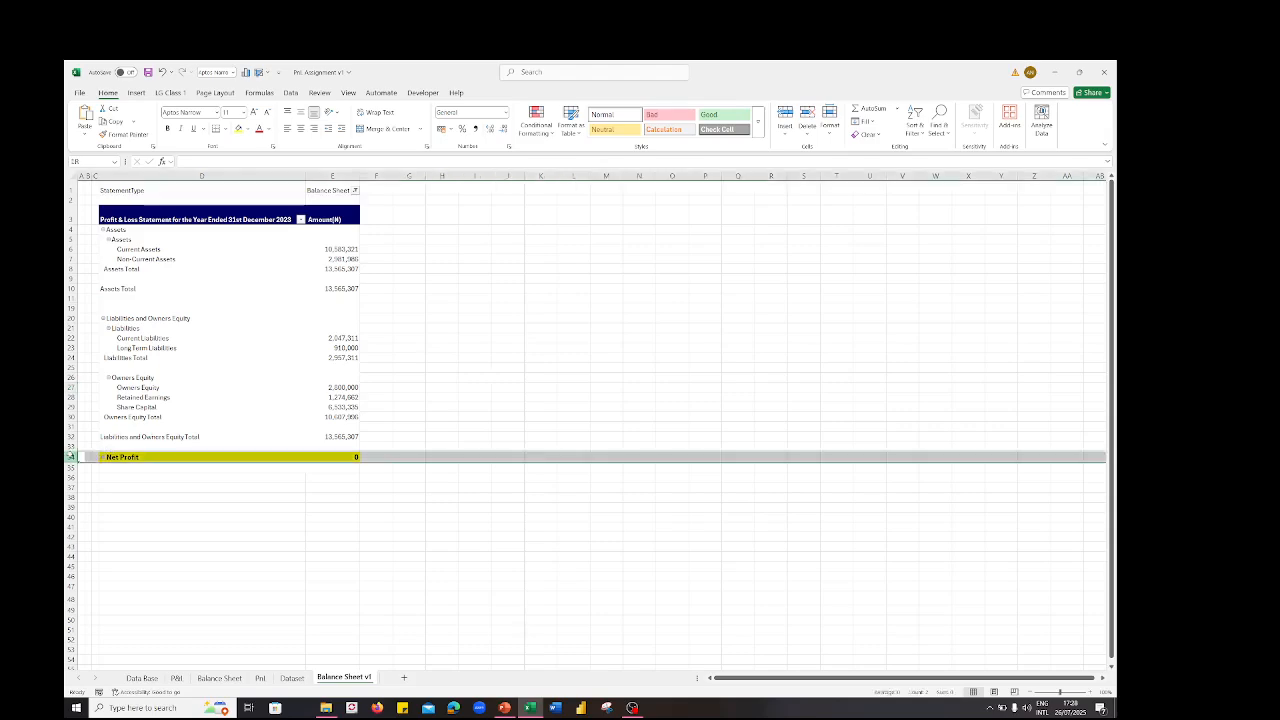
{"action": "right_click", "coordinate": [71, 457]}
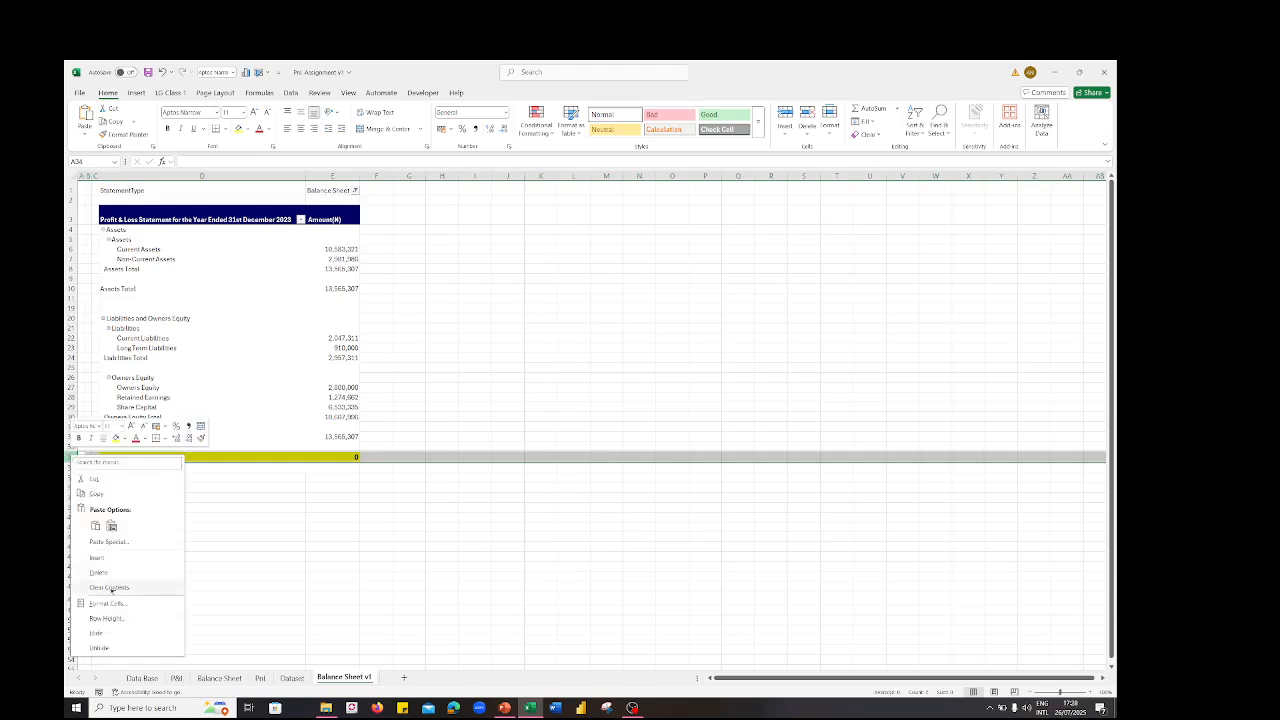
{"action": "left_click", "coordinate": [97, 633]}
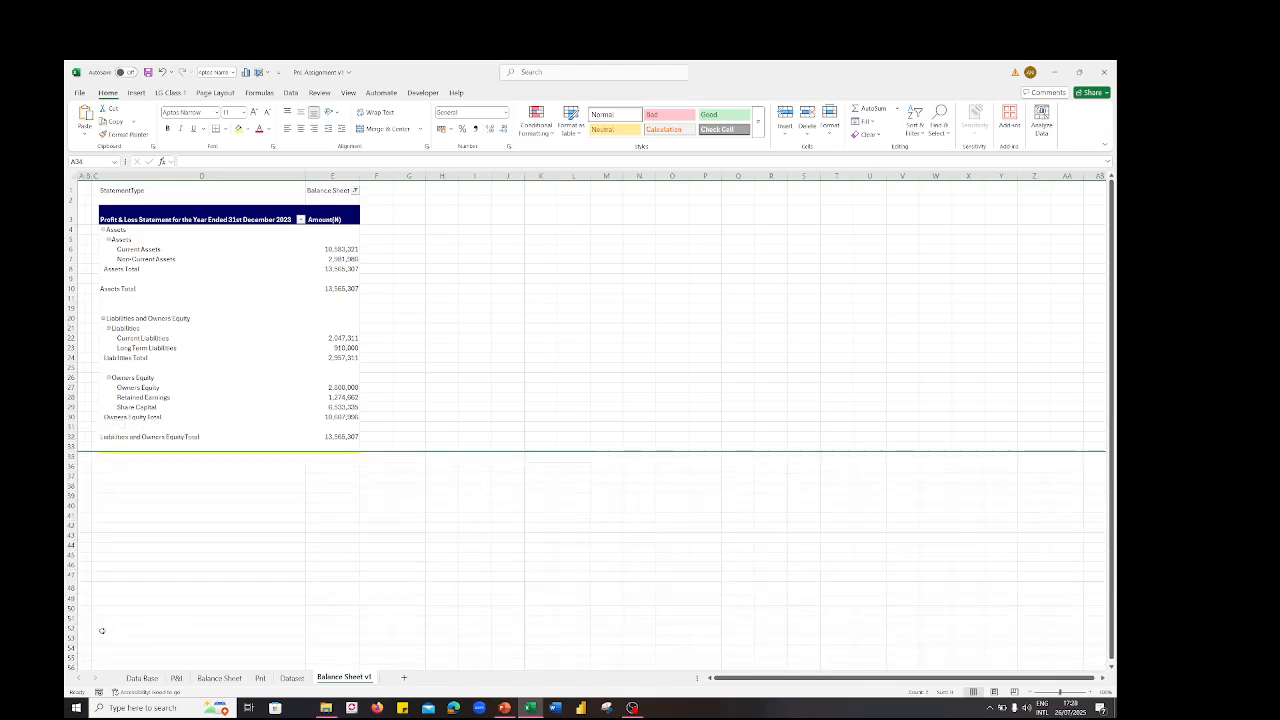
{"action": "left_click", "coordinate": [464, 347]}
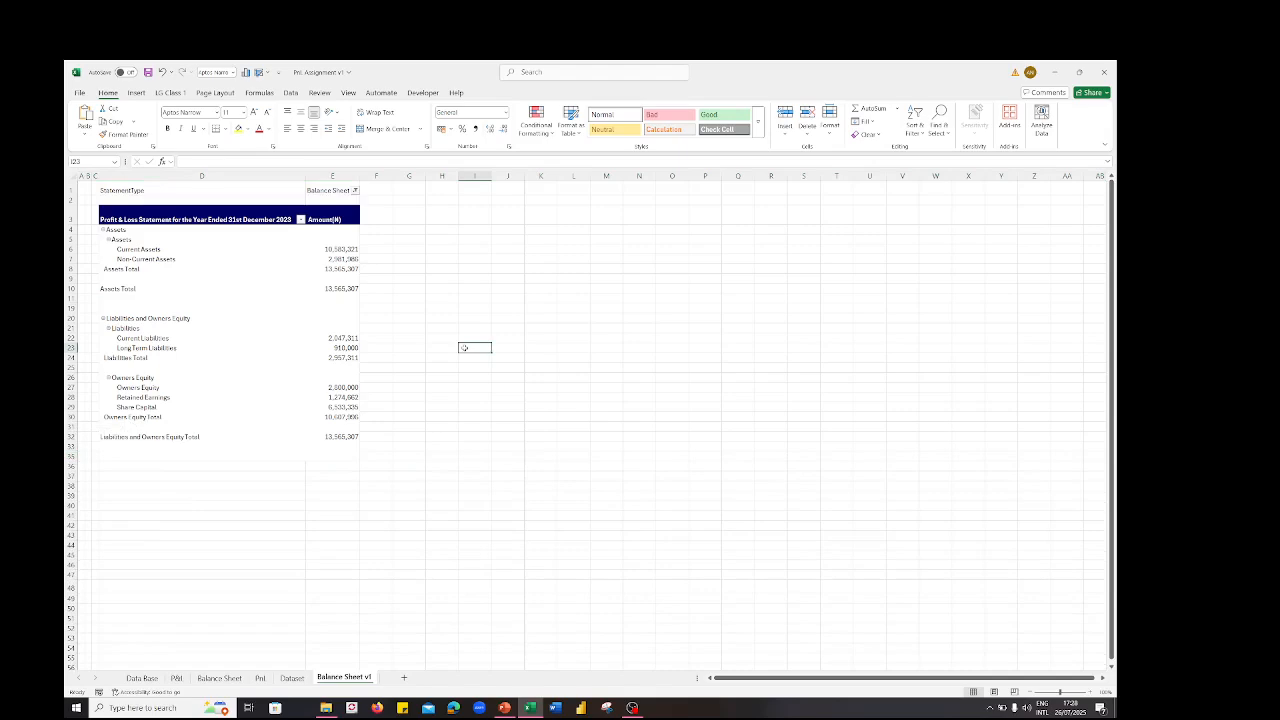
Step: Apply a top and double bottom border and bold text to the main Assets Total and Liabilities and Owners Equity Total rows
{"action": "left_click", "coordinate": [104, 288]}
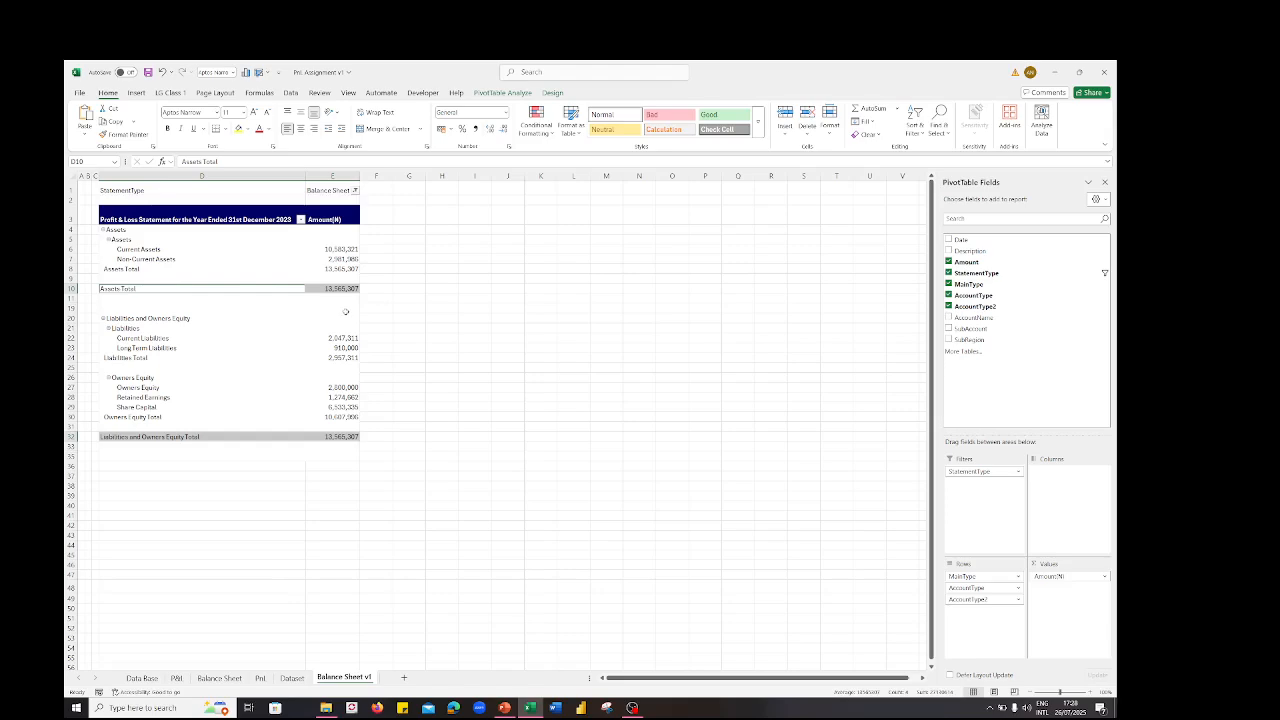
{"action": "key", "text": "alt"}
{"action": "key", "text": "h"}
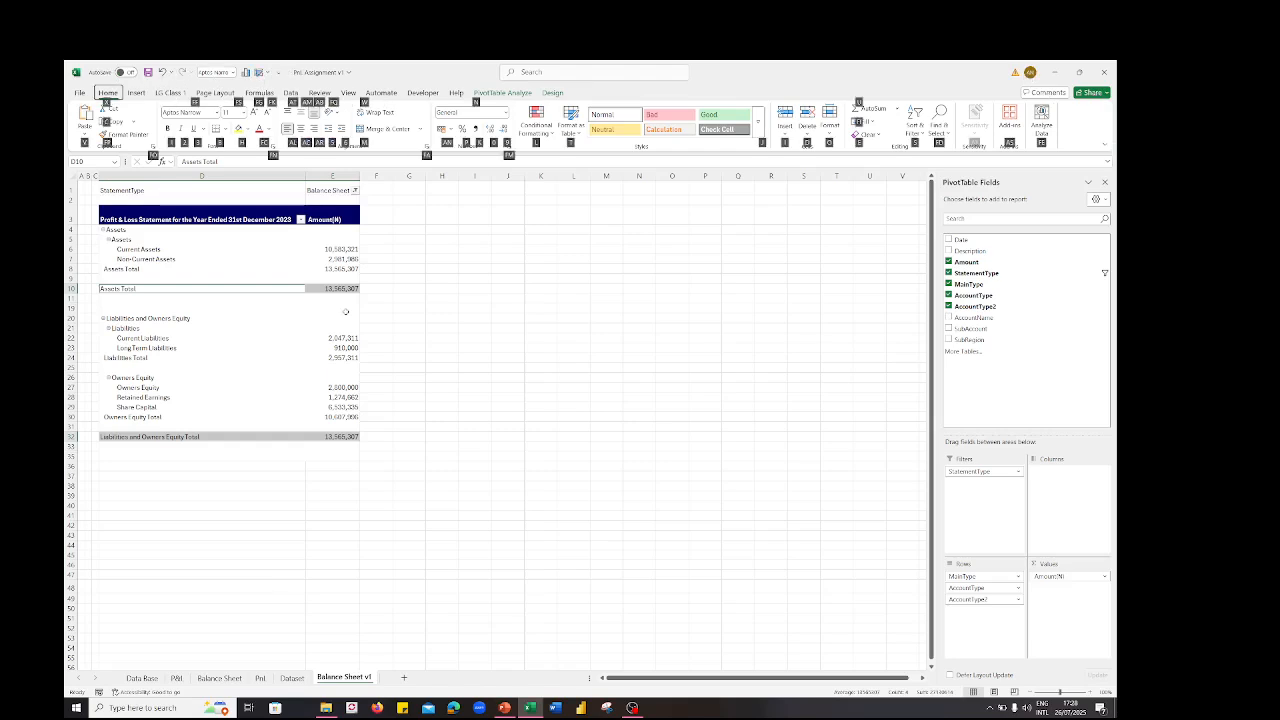
{"action": "key", "text": "d"}
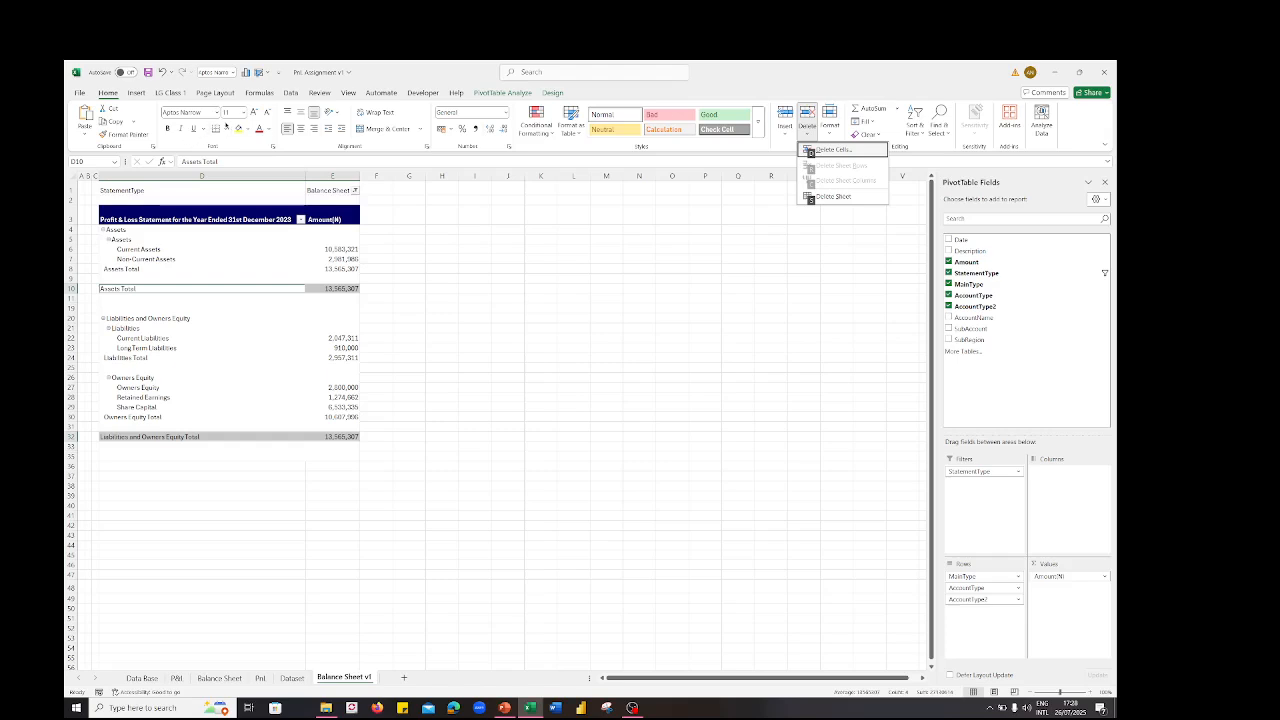
{"action": "left_click", "coordinate": [225, 129]}
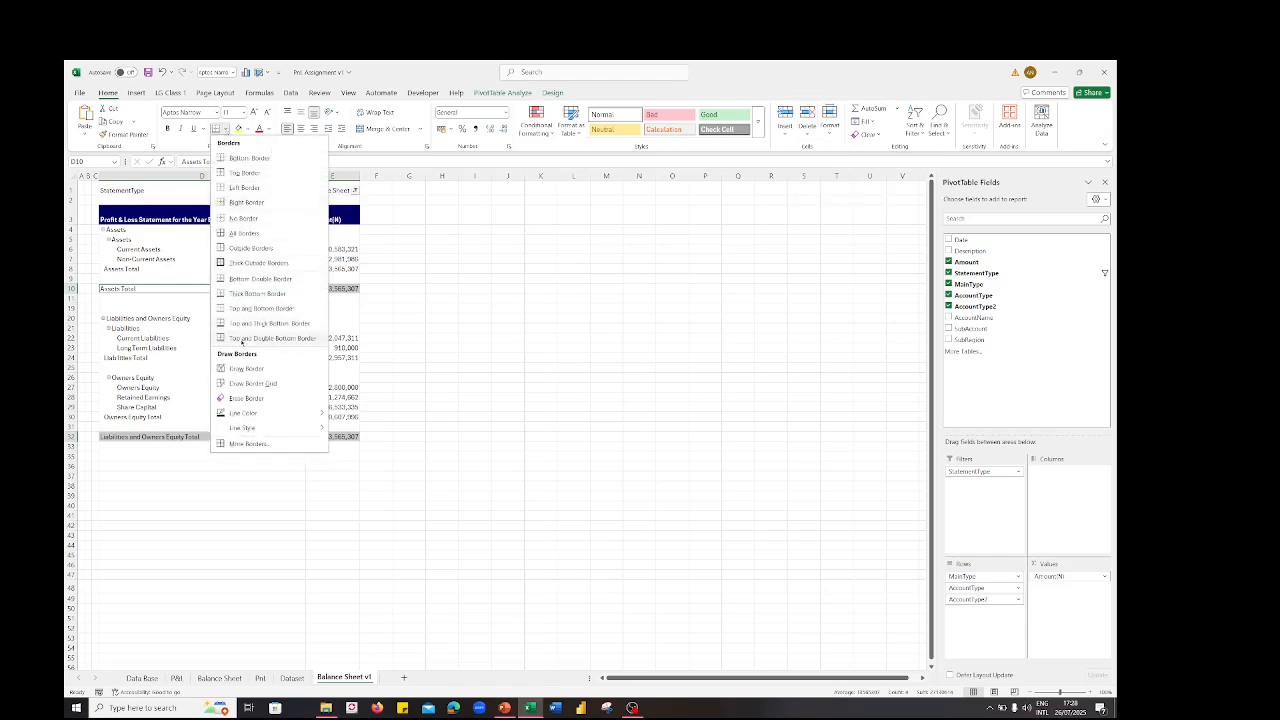
{"action": "left_click", "coordinate": [241, 341]}
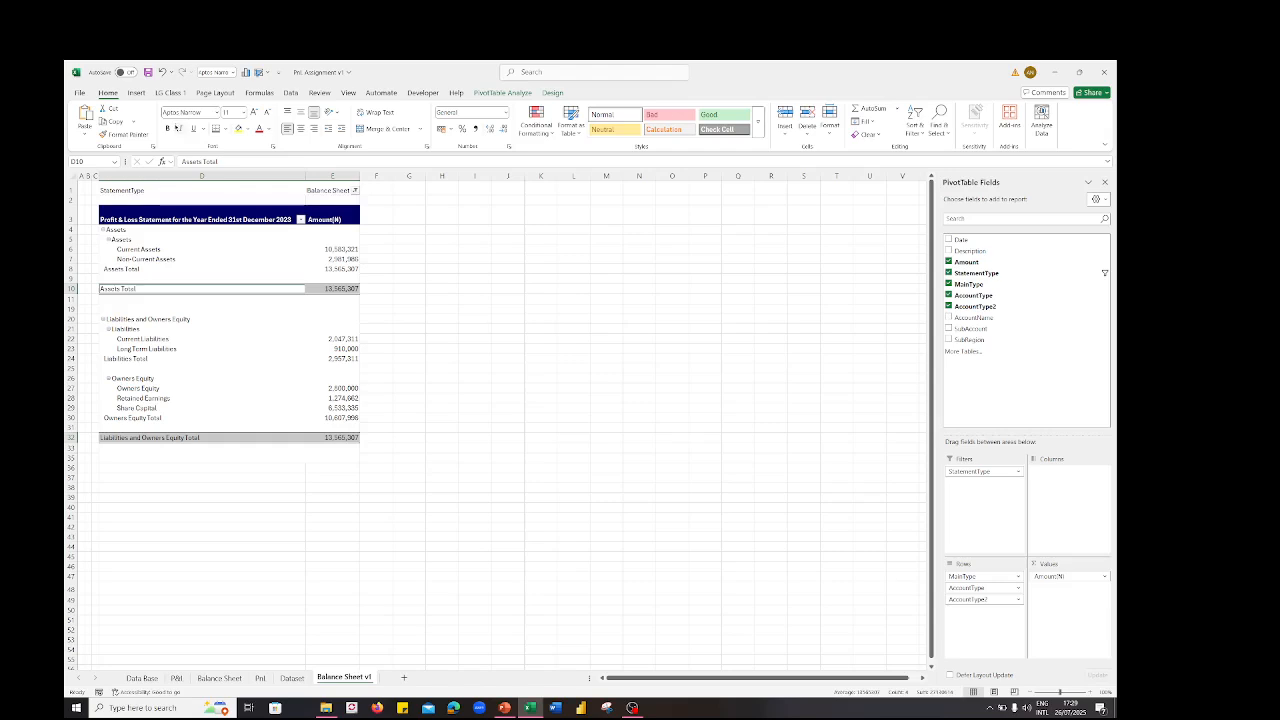
{"action": "left_click", "coordinate": [167, 129]}
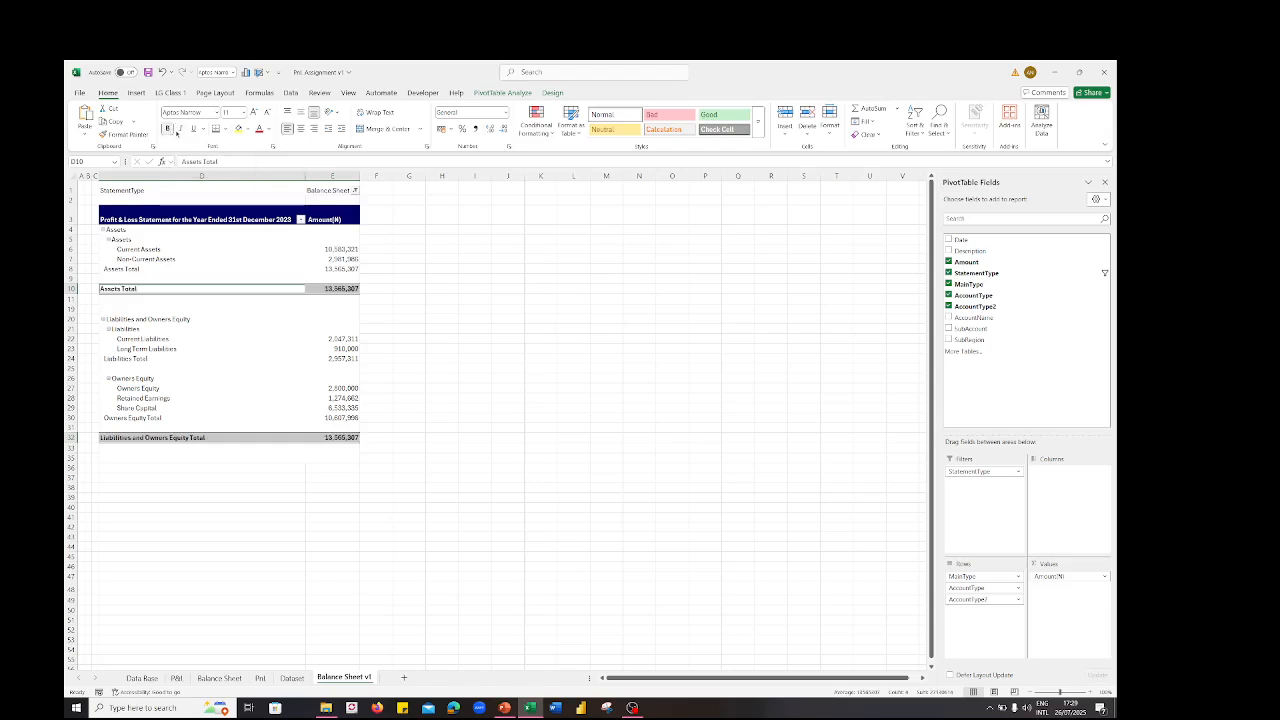
{"action": "left_click", "coordinate": [433, 290]}
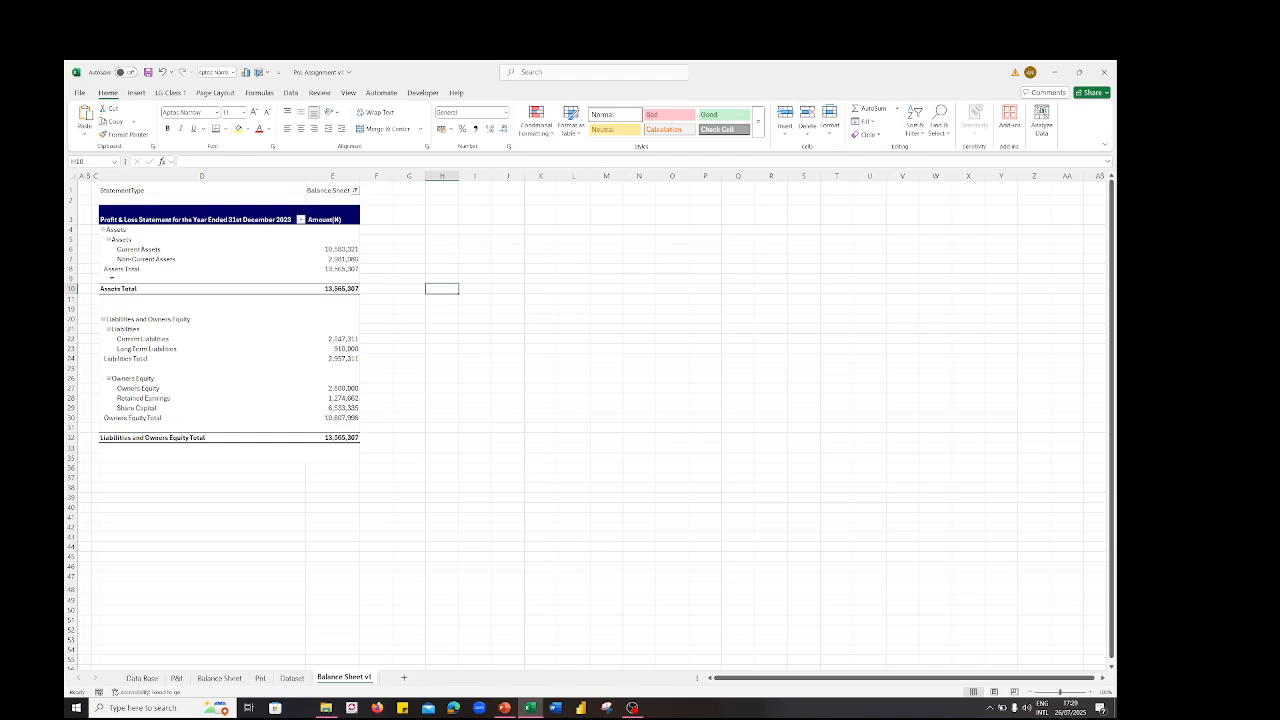
Step: Fill the main Assets Total and Liabilities and Owners Equity Total rows with yellow and increase their font size one step
{"action": "left_click", "coordinate": [122, 288]}
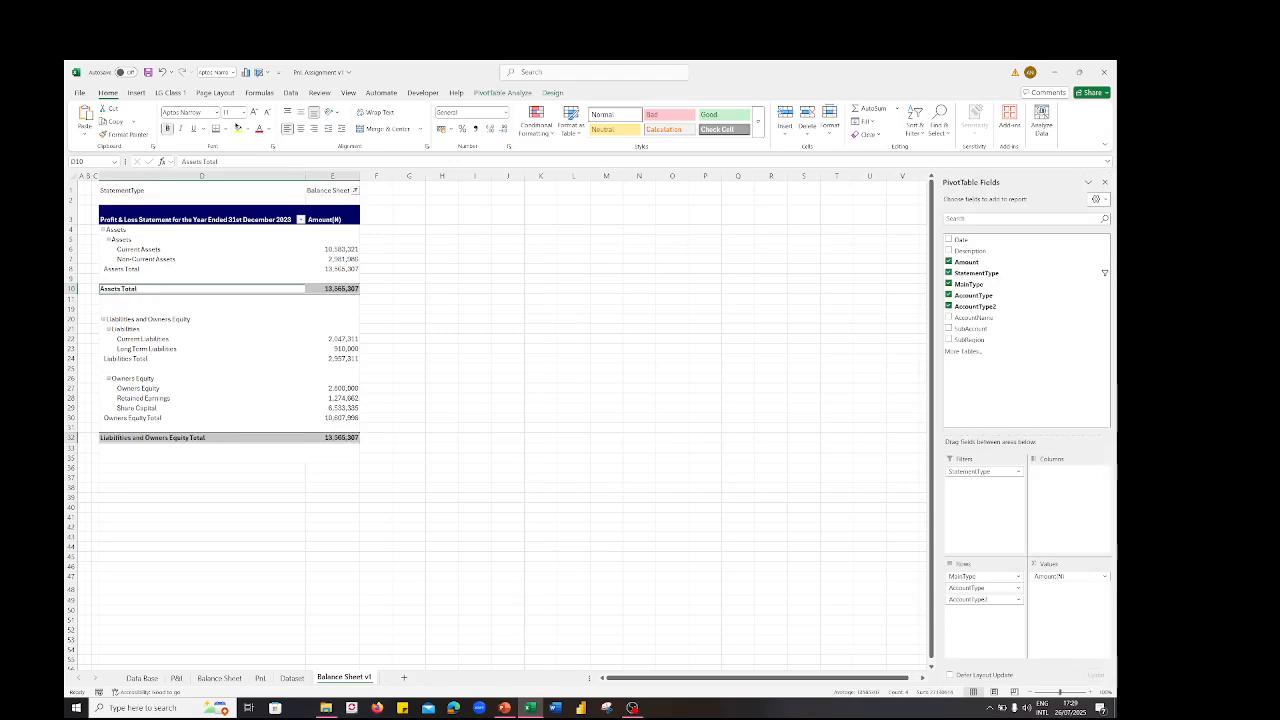
{"action": "left_click", "coordinate": [245, 129]}
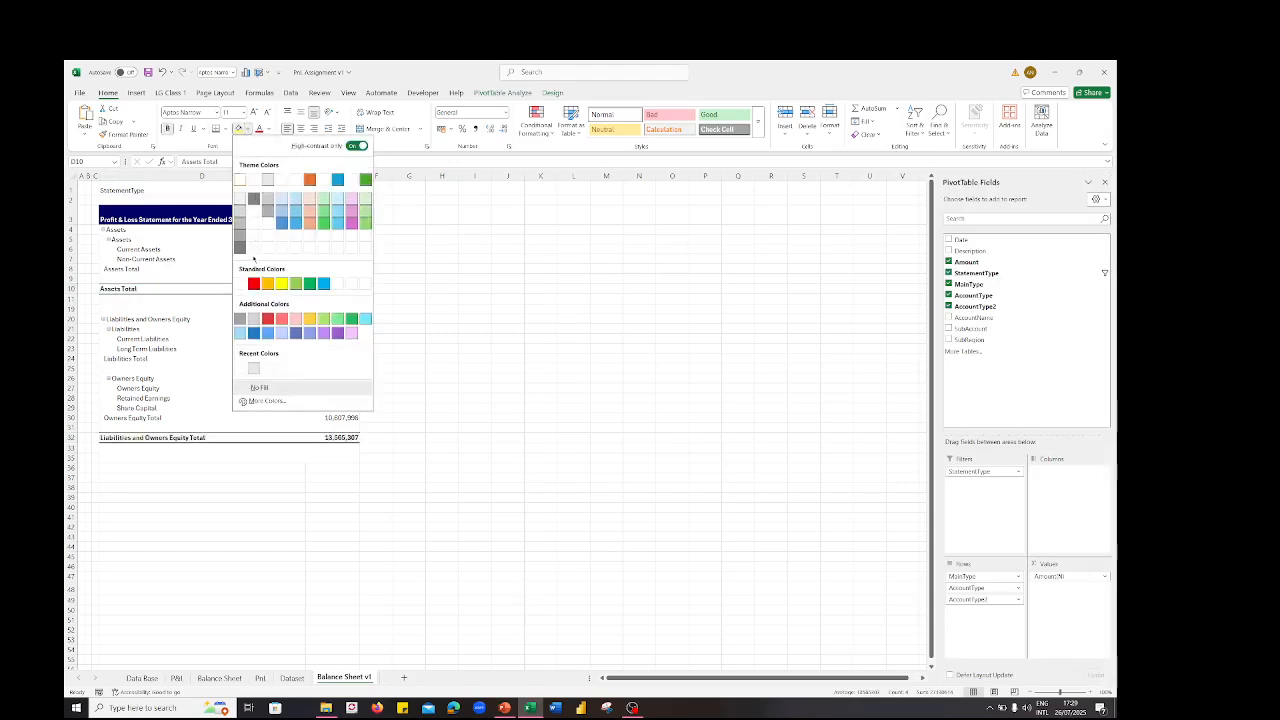
{"action": "left_click", "coordinate": [281, 283]}
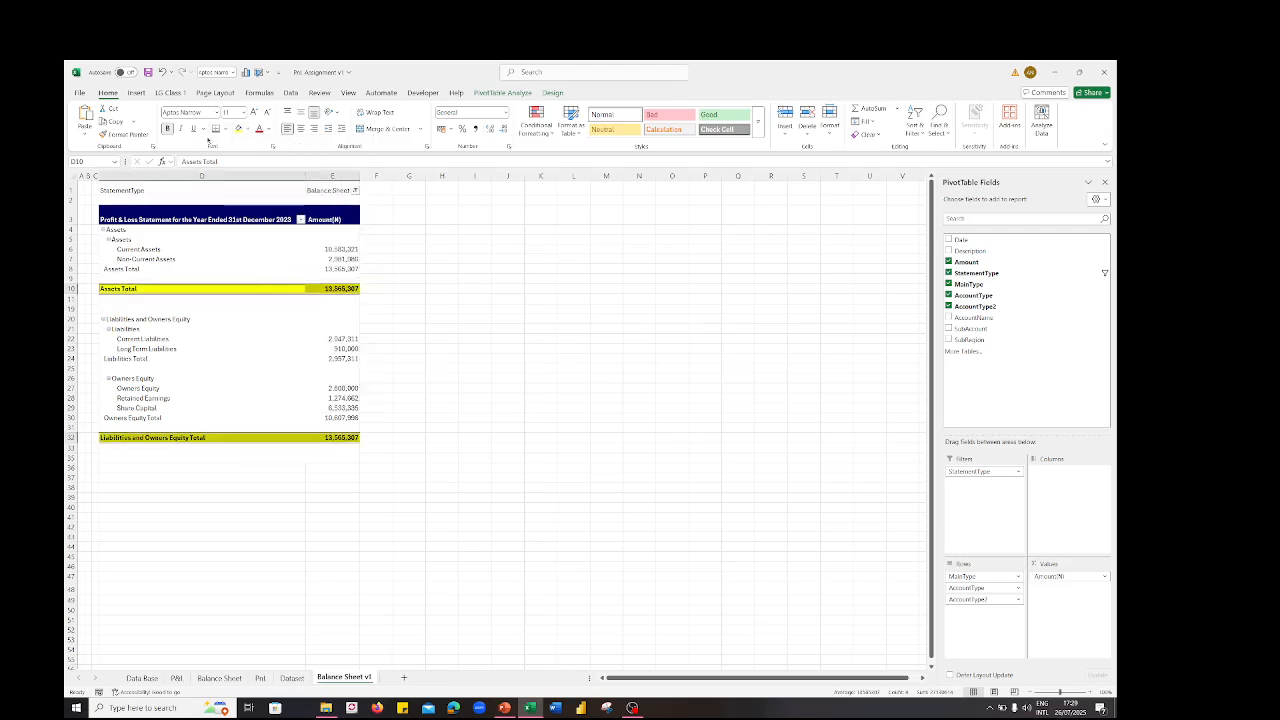
{"action": "left_click", "coordinate": [254, 111]}
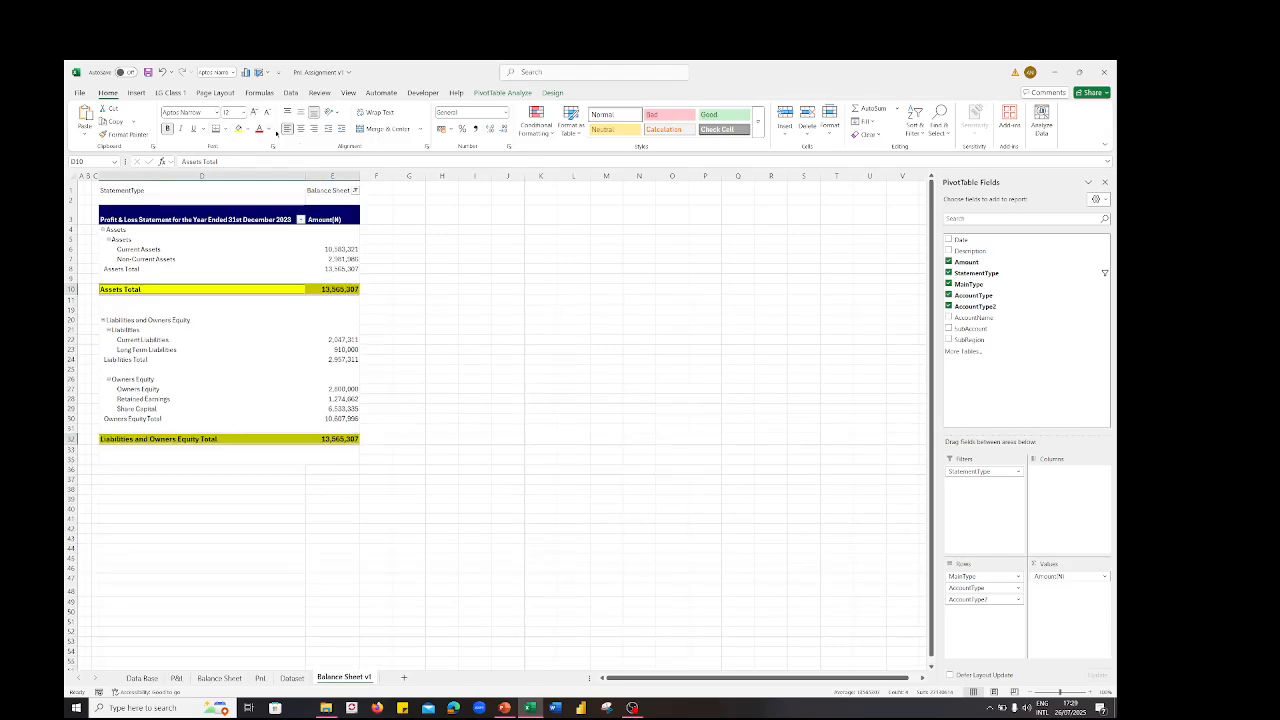
{"action": "left_click", "coordinate": [408, 305]}
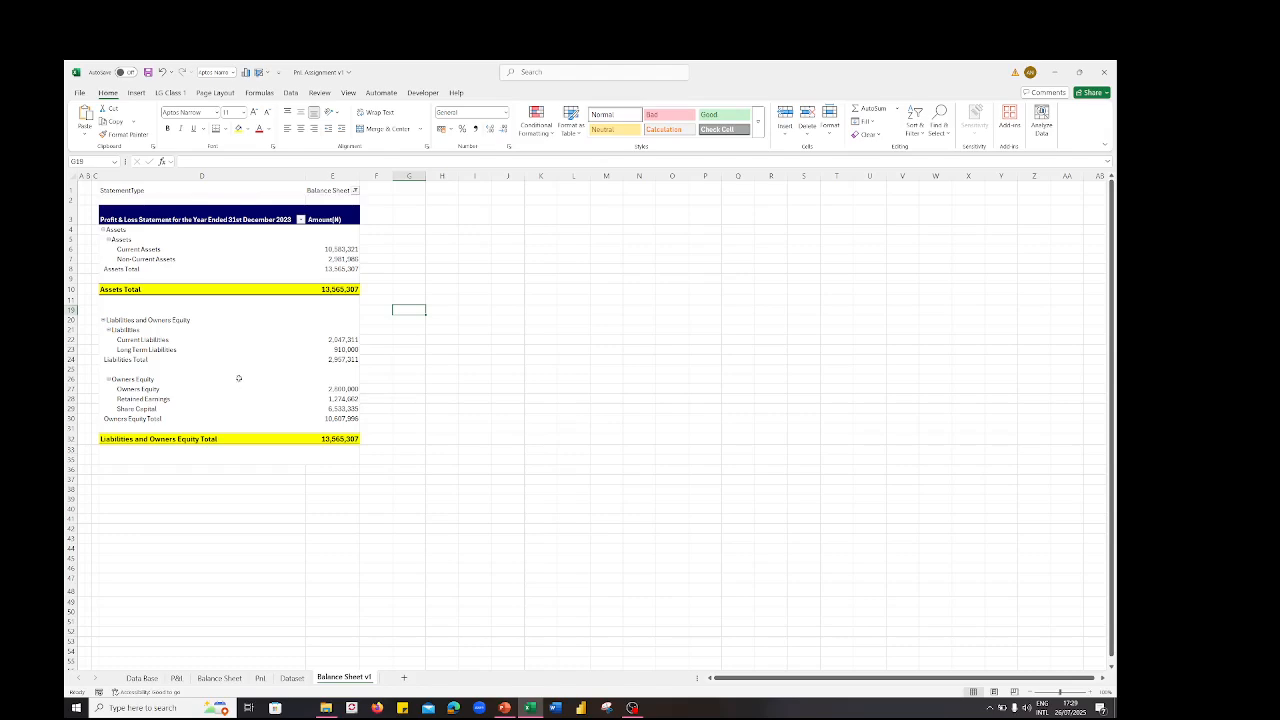
Step: Add a top border to the Assets Total subtotal in row 8 and the Owners Equity Total in row 30
{"action": "left_click", "coordinate": [127, 266]}
{"action": "left_click", "coordinate": [129, 268]}
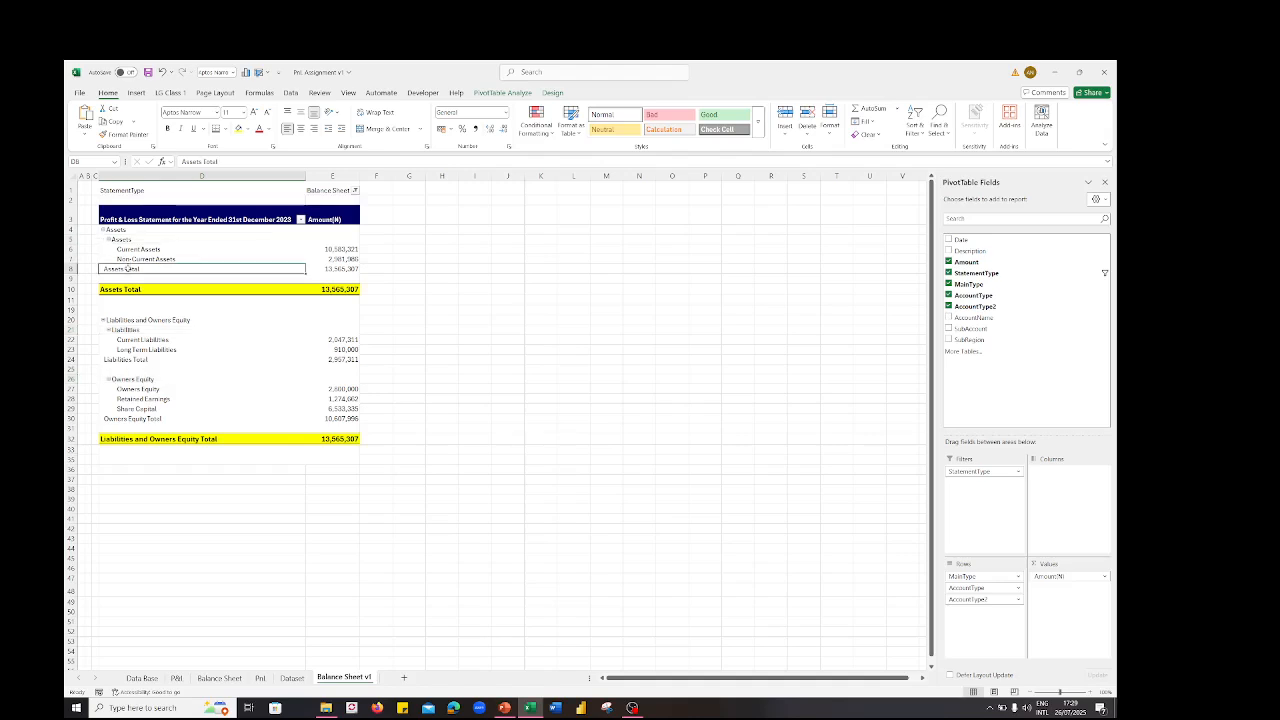
{"action": "left_click_drag", "start_coordinate": [127, 268], "coordinate": [322, 270]}
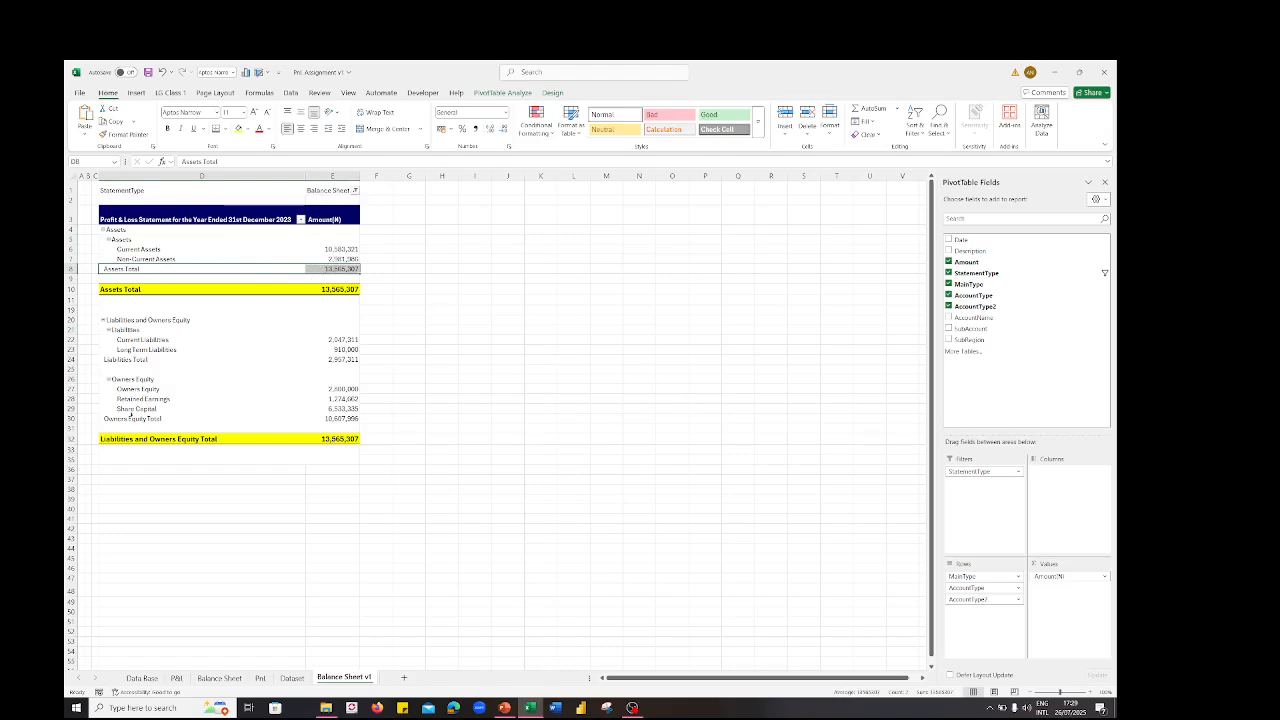
{"action": "left_click_drag", "start_coordinate": [130, 418], "coordinate": [324, 416]}
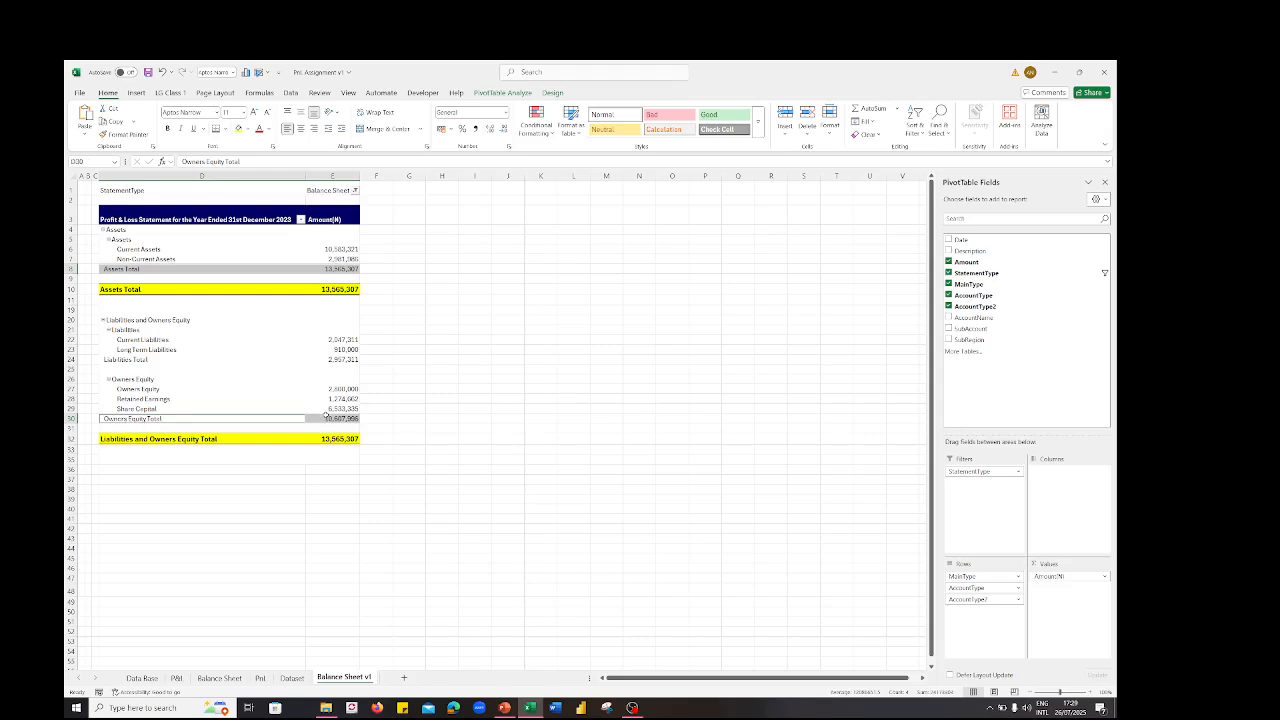
{"action": "left_click", "coordinate": [225, 129]}
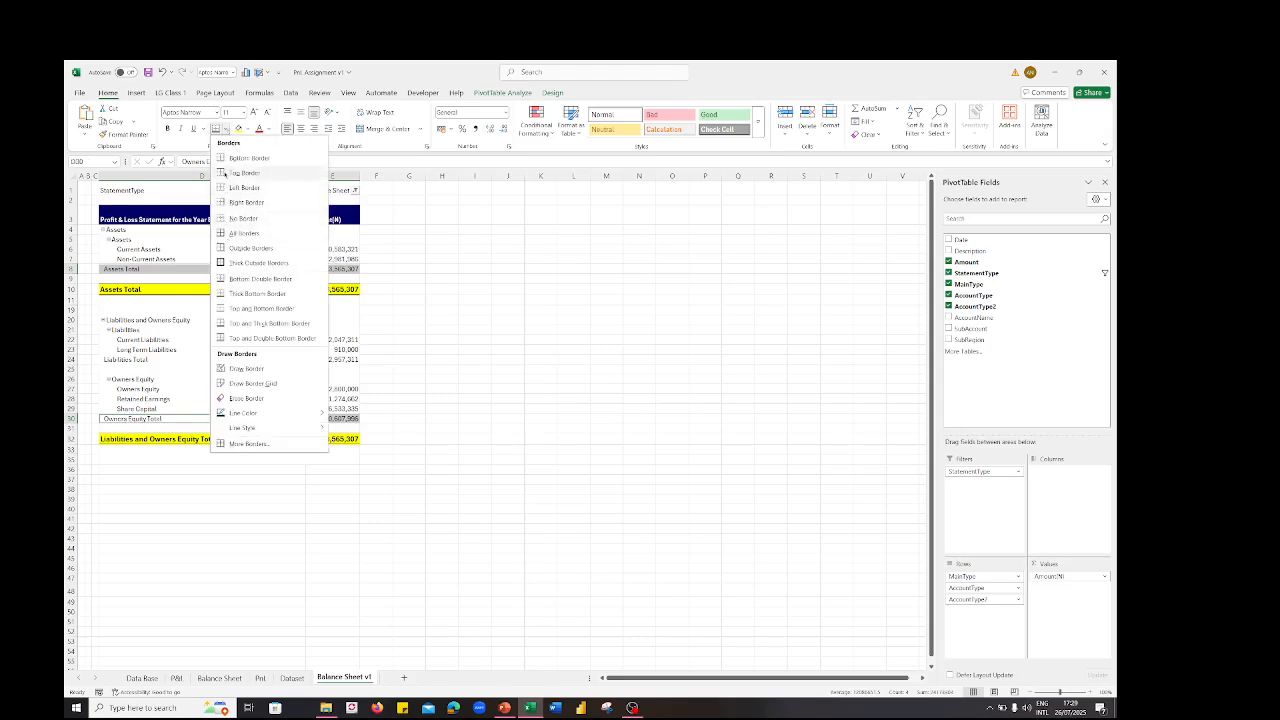
{"action": "left_click", "coordinate": [224, 171]}
{"action": "left_click", "coordinate": [432, 279]}
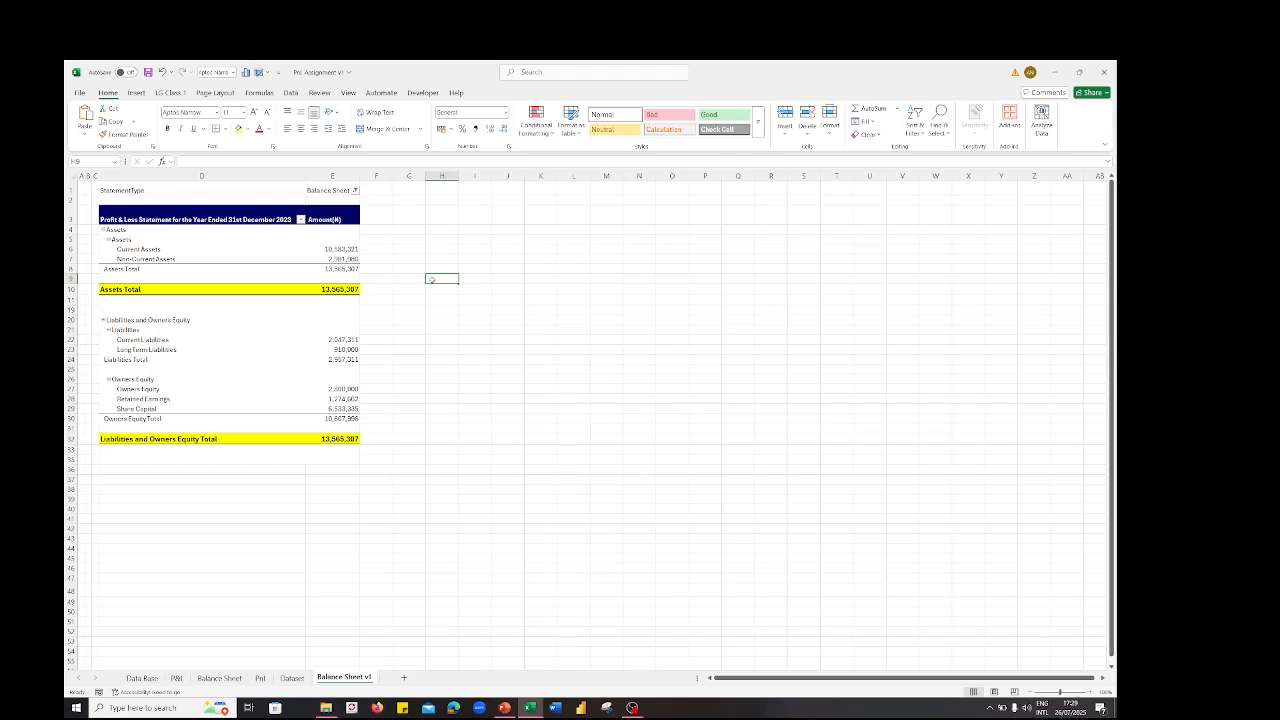
Step: Fill the row 8 Assets Total subtotal and the Owners Equity Total row with White, Background 1, Darker 15%
{"action": "left_click_drag", "start_coordinate": [121, 269], "coordinate": [337, 269]}
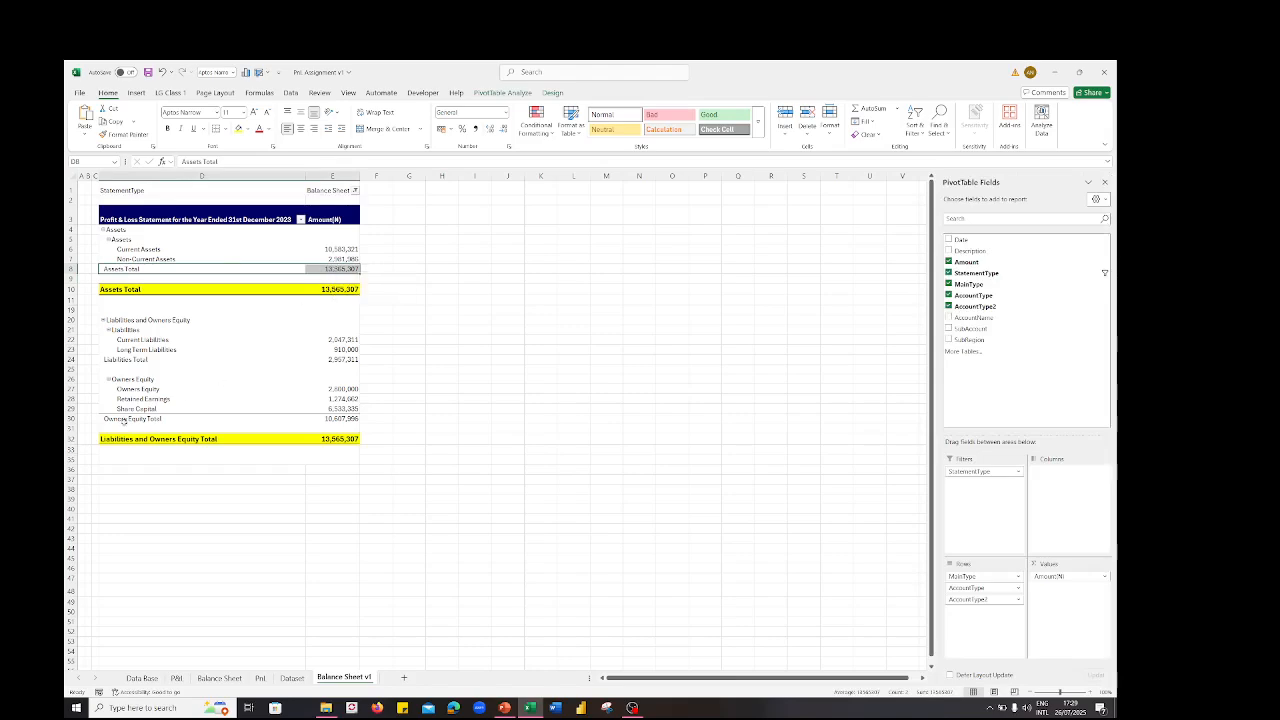
{"action": "left_click_drag", "start_coordinate": [121, 419], "coordinate": [318, 419]}
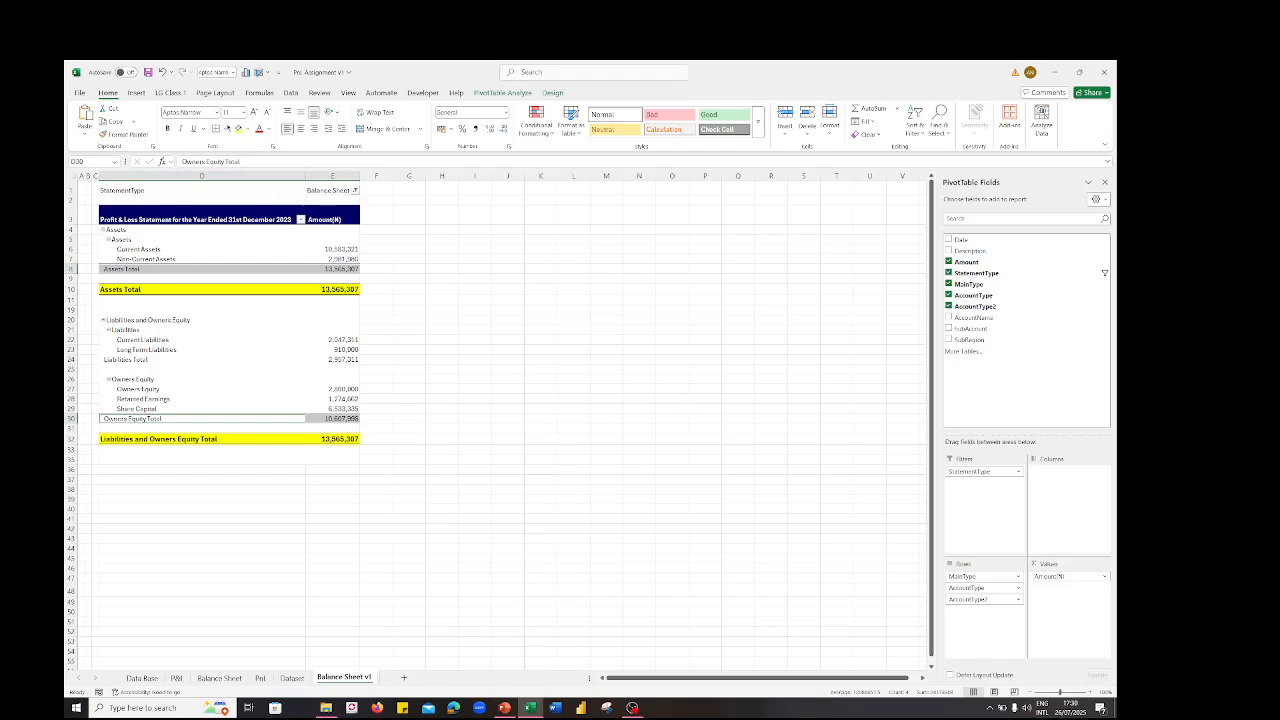
{"action": "left_click", "coordinate": [248, 130]}
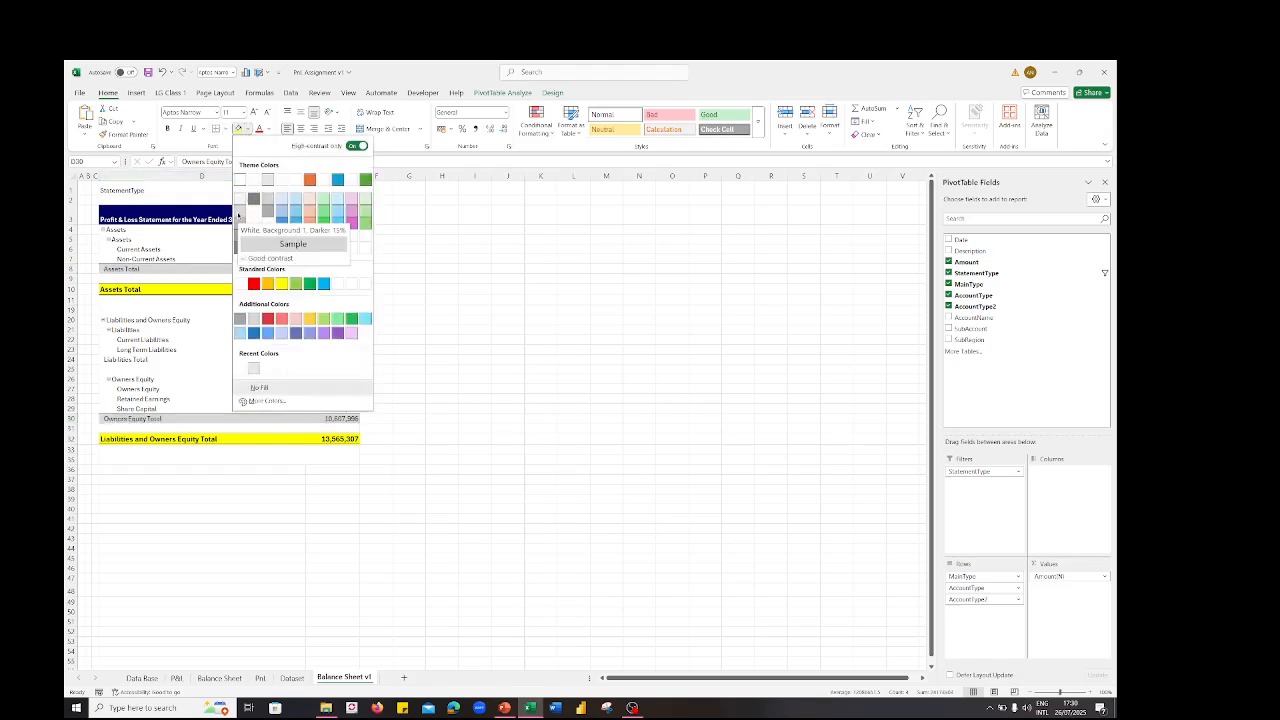
{"action": "left_click", "coordinate": [239, 220]}
{"action": "left_click", "coordinate": [506, 264]}
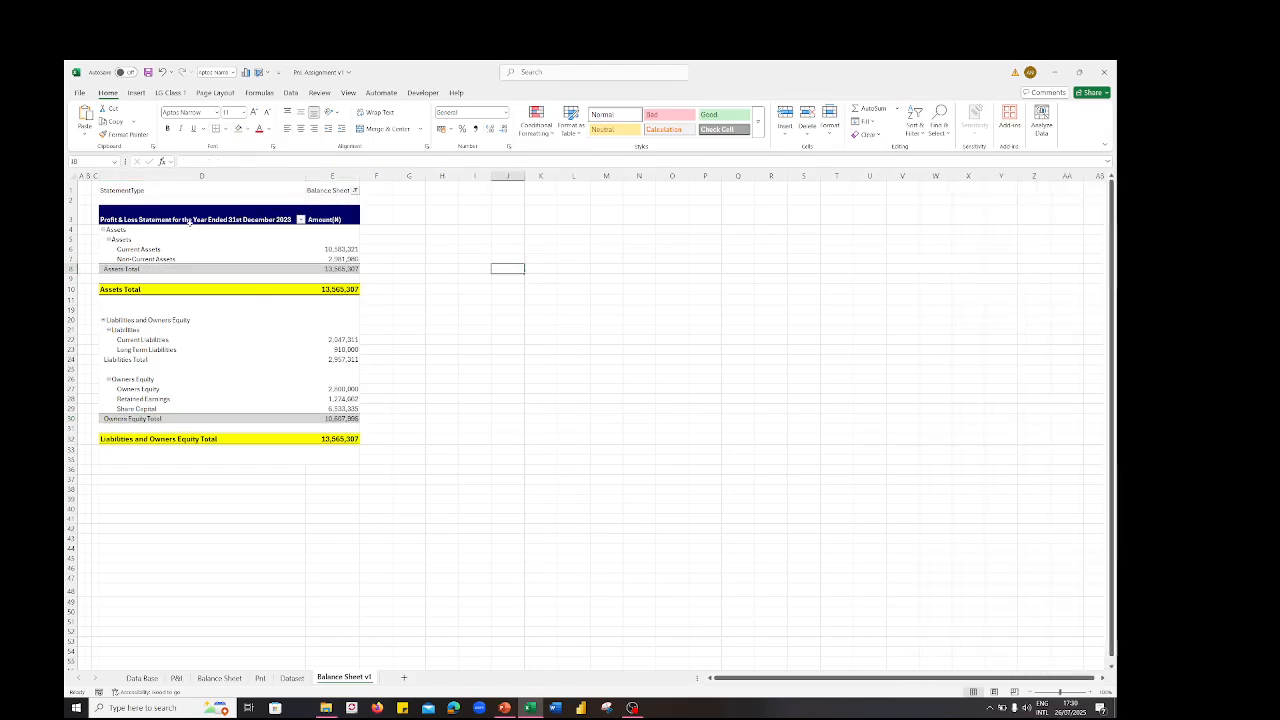
Step: Replace the pivot table's row header title in D3 with "Balance Sheet as at 31st December 2023"
{"action": "left_click", "coordinate": [191, 222]}
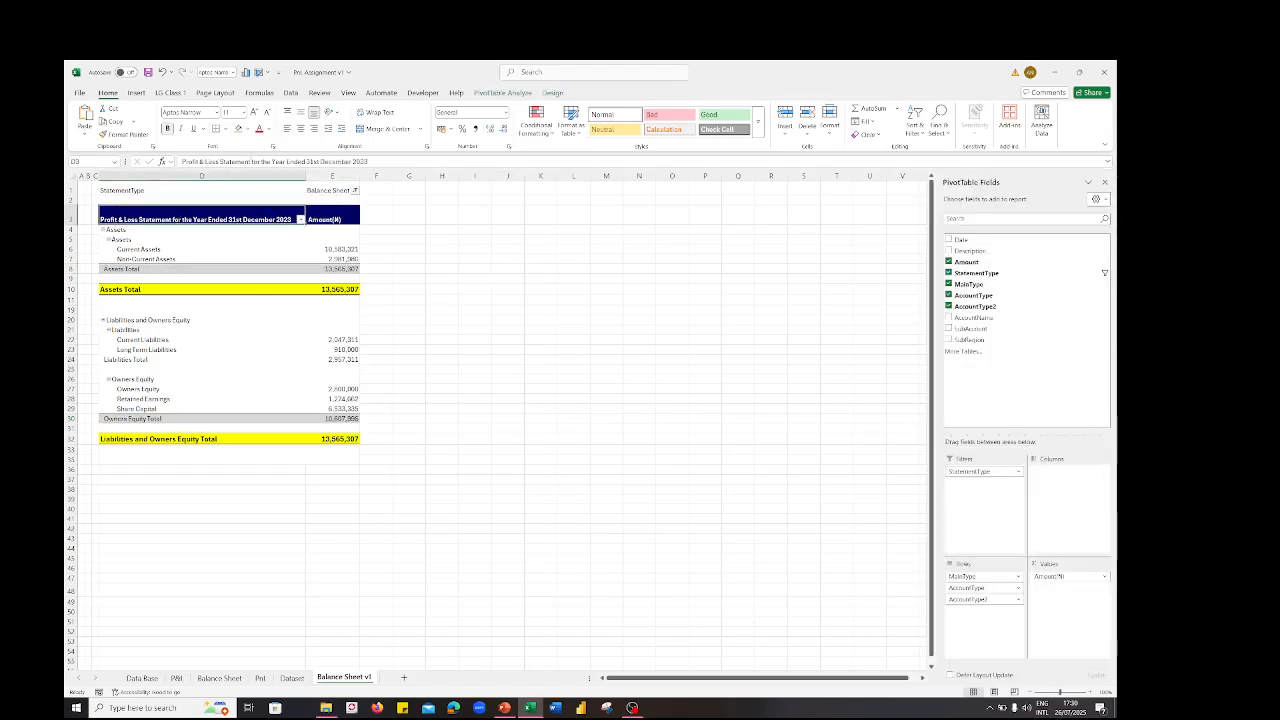
{"action": "type", "text": "Ba"}
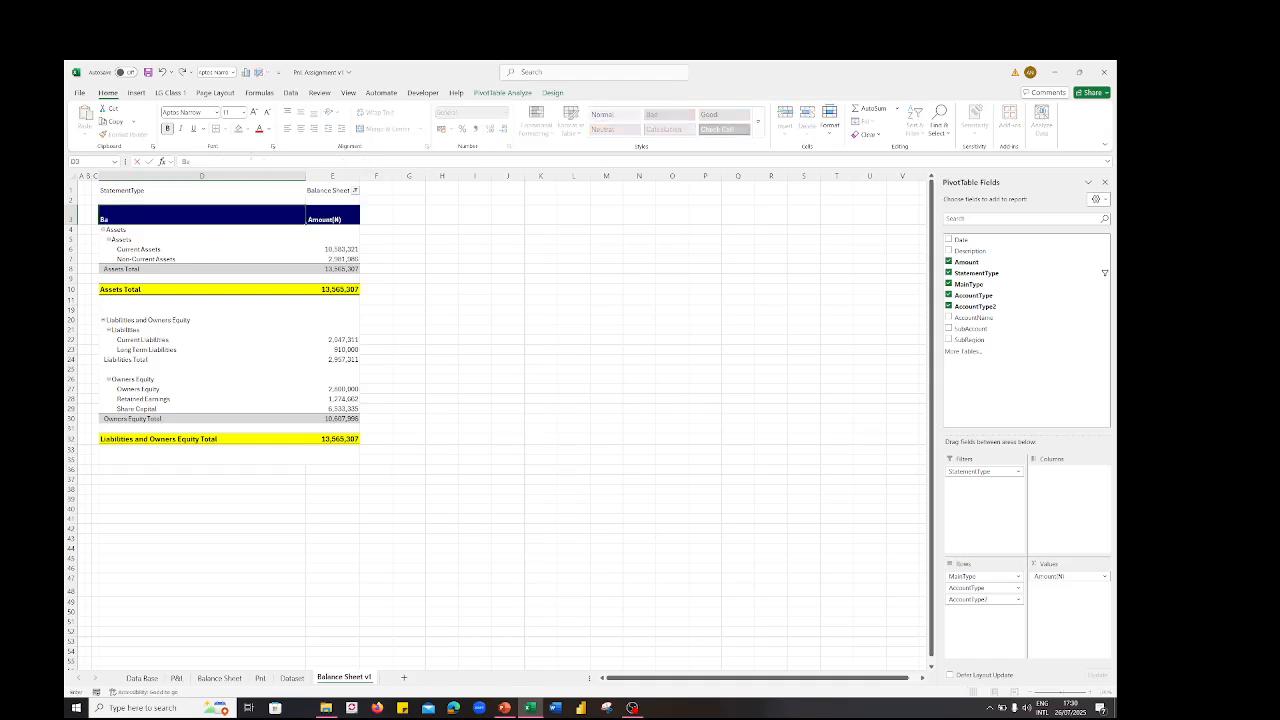
{"action": "type", "text": "lance Sheet as at 3"}
{"action": "type", "text": "1st December 2023"}
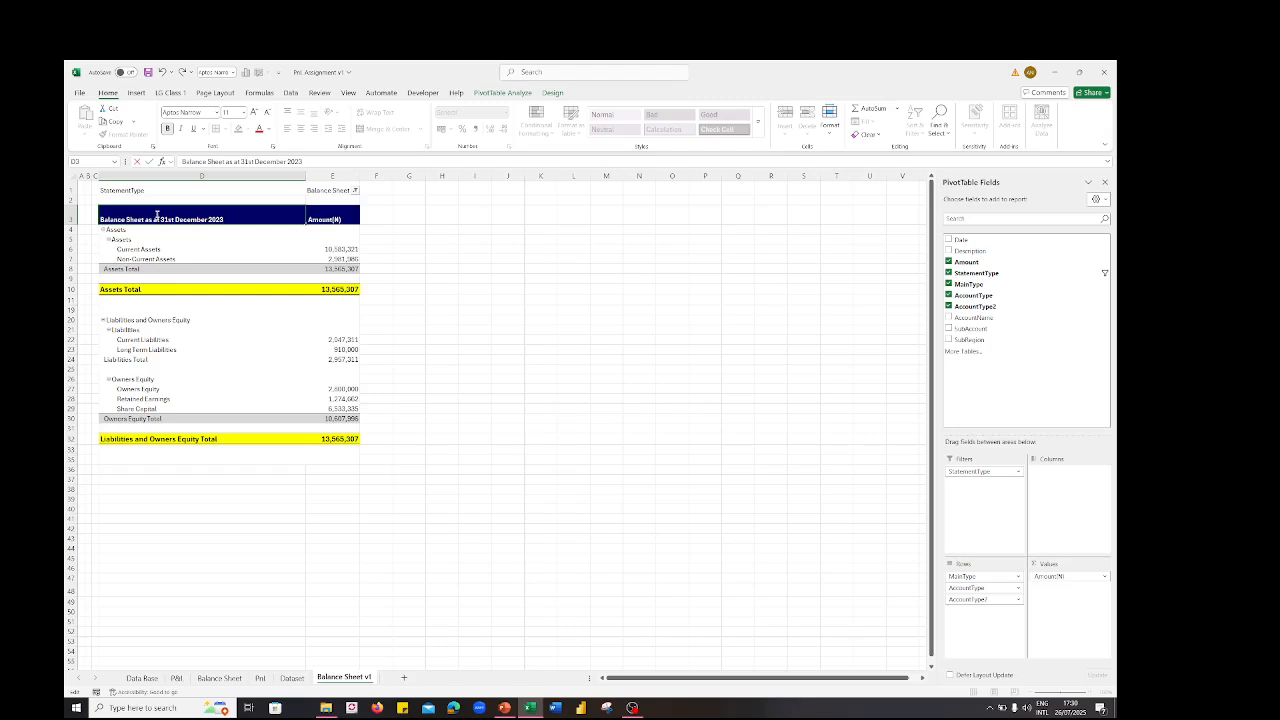
{"action": "left_click", "coordinate": [429, 261]}
Step: Increase the font size of the balance sheet title and Amount header in row 3 by two steps
{"action": "left_click", "coordinate": [173, 212]}
{"action": "left_click", "coordinate": [255, 112]}
{"action": "left_click", "coordinate": [255, 112]}
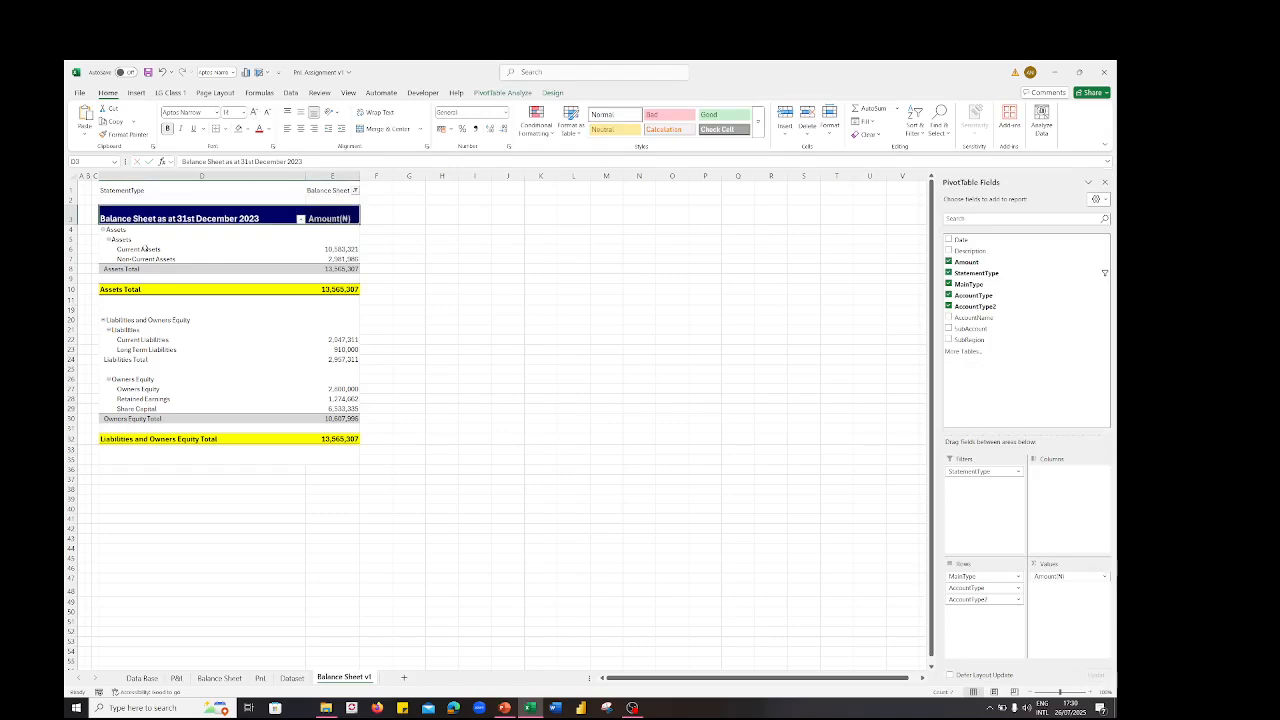
Step: Fill the Liabilities Total row in row 24 with the same light grey as the other subtotal rows
{"action": "scroll", "coordinate": [385, 406], "scroll_direction": "up", "scroll_amount": 2}
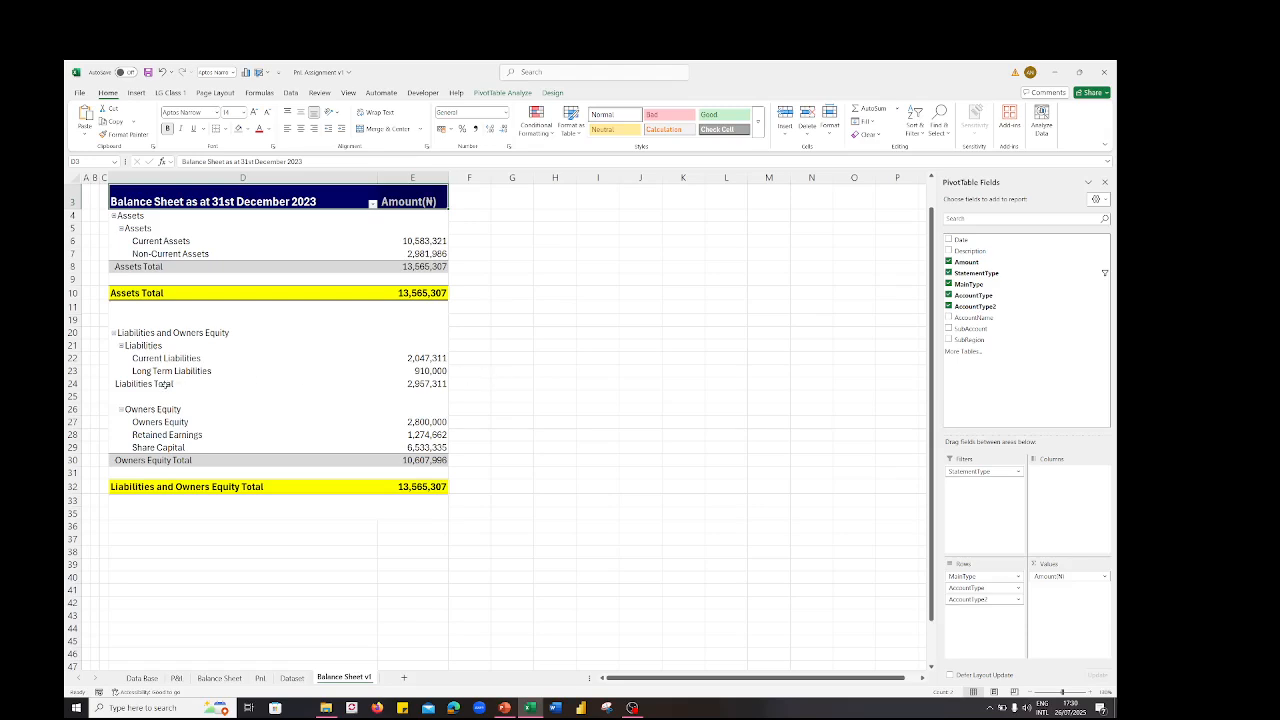
{"action": "left_click_drag", "start_coordinate": [147, 384], "coordinate": [417, 386]}
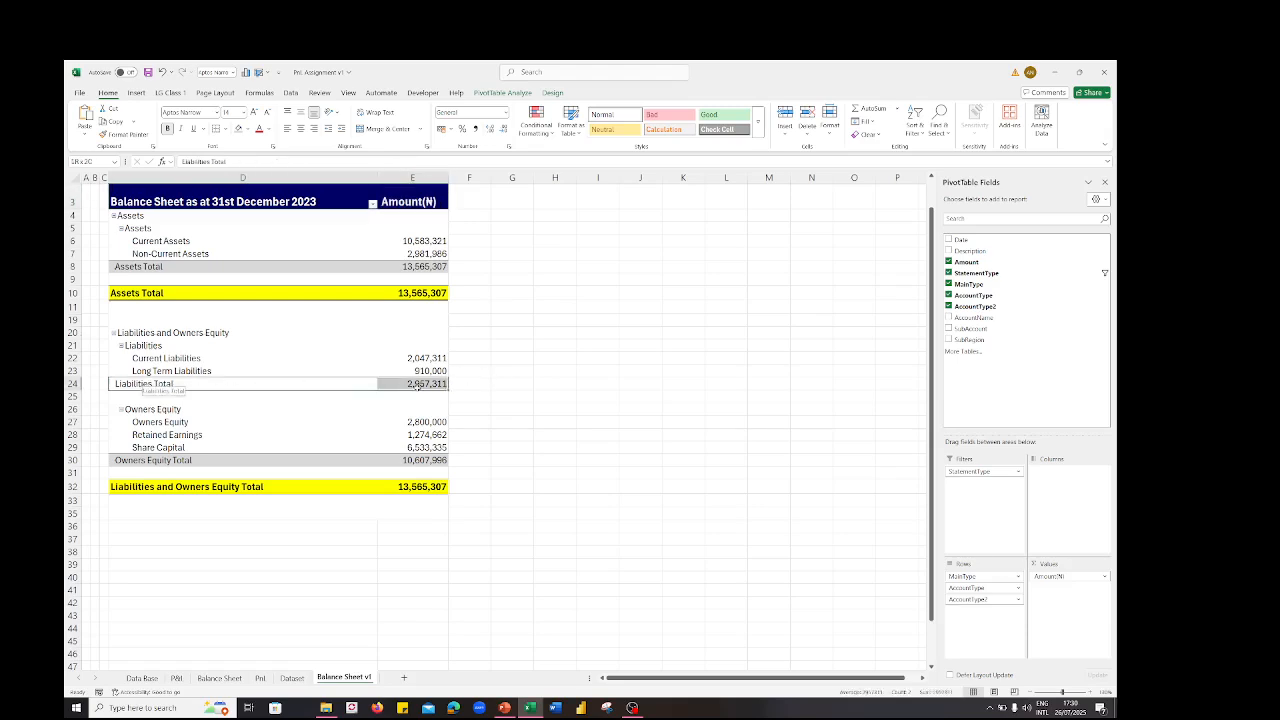
{"action": "left_click", "coordinate": [238, 128]}
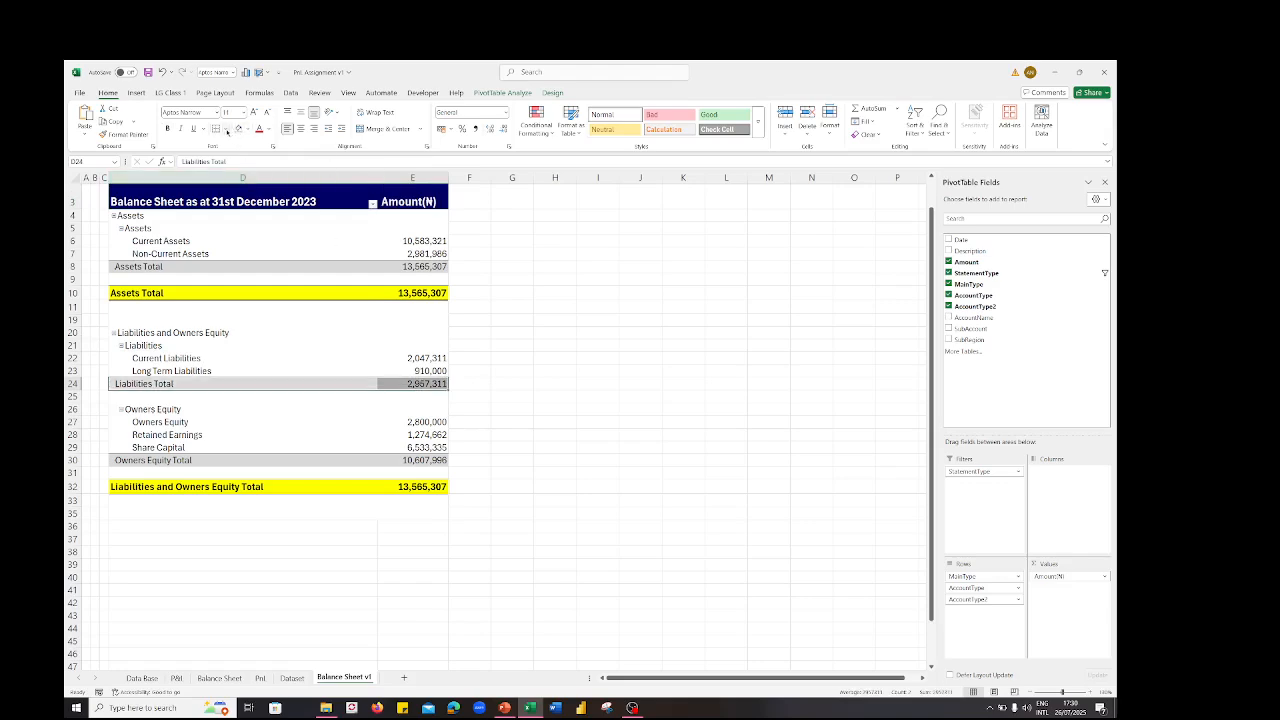
{"action": "left_click", "coordinate": [553, 295]}
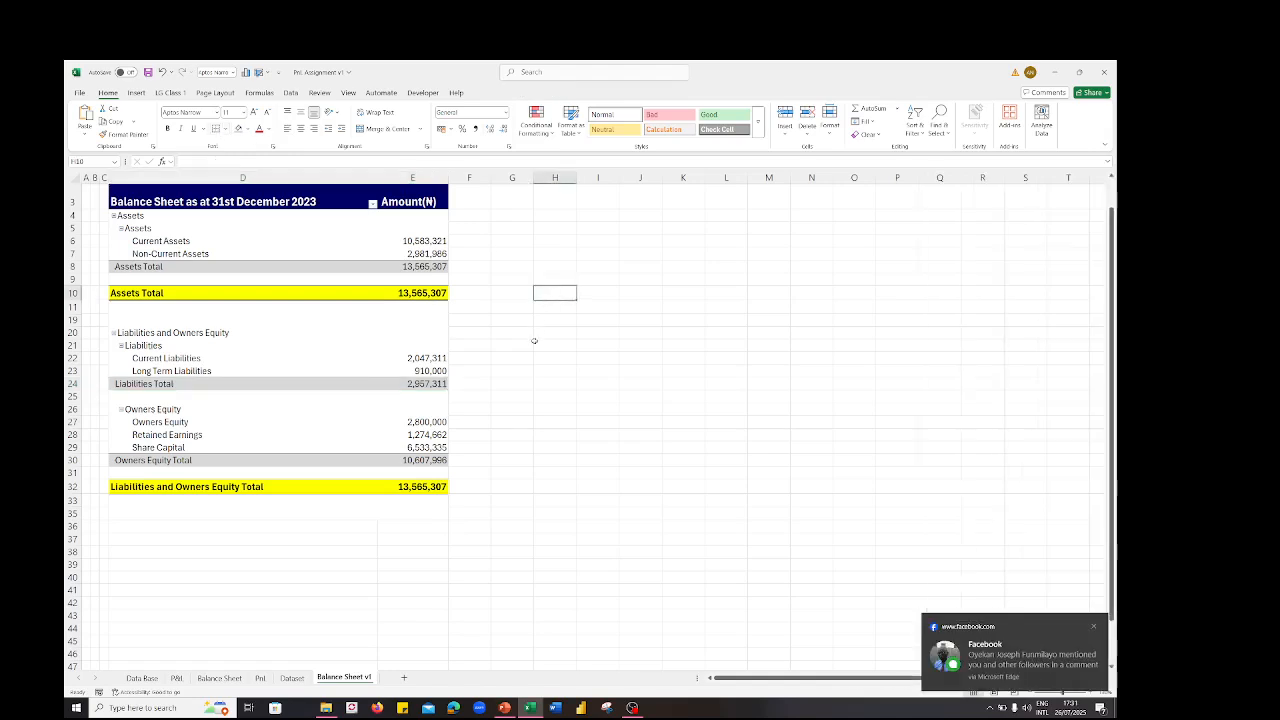